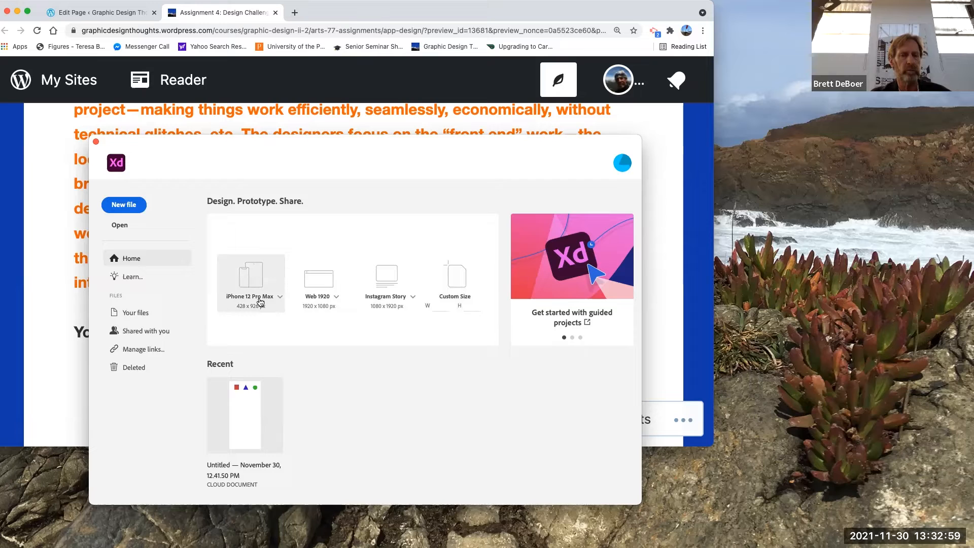
Step: Create a new document from the iPhone 12 Pro Max (428 × 926) preset
click(279, 298)
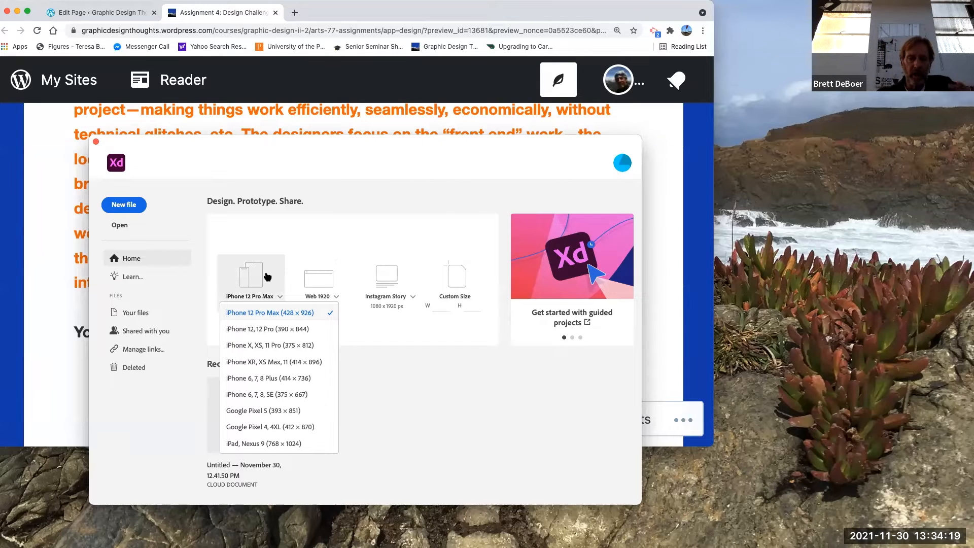
click(244, 312)
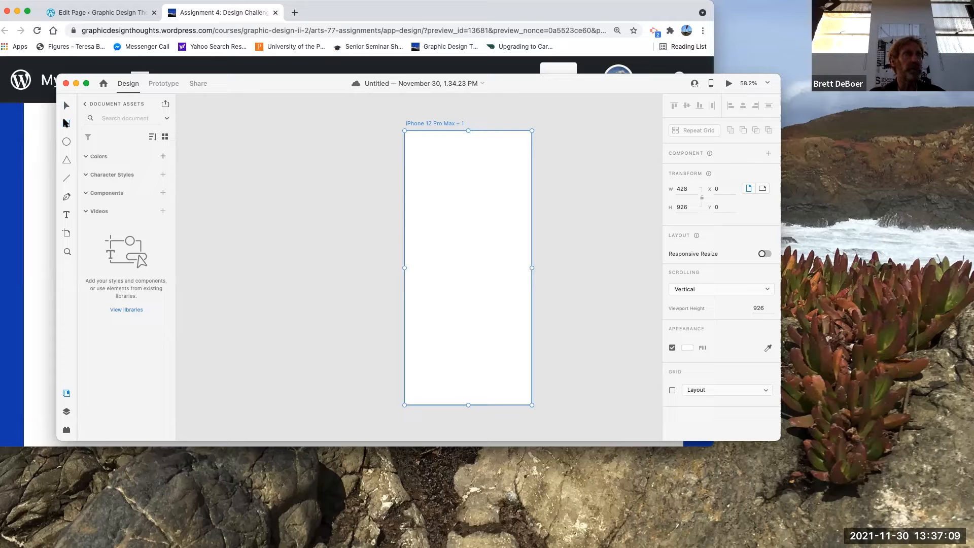
Step: Draw a rectangle about 74 × 60 near the artboard's top-left corner and fill it red #BC1B1B
click(66, 123)
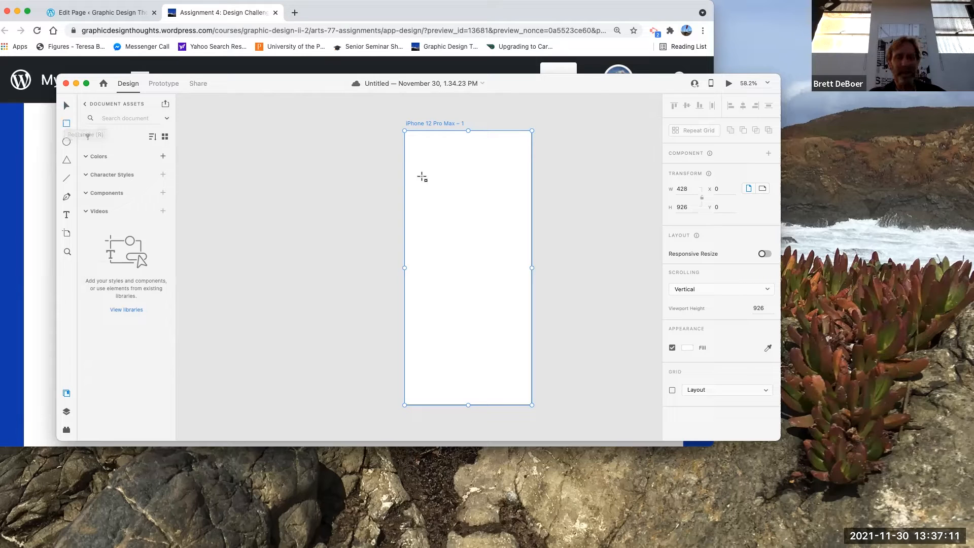
drag(415, 150, 439, 169)
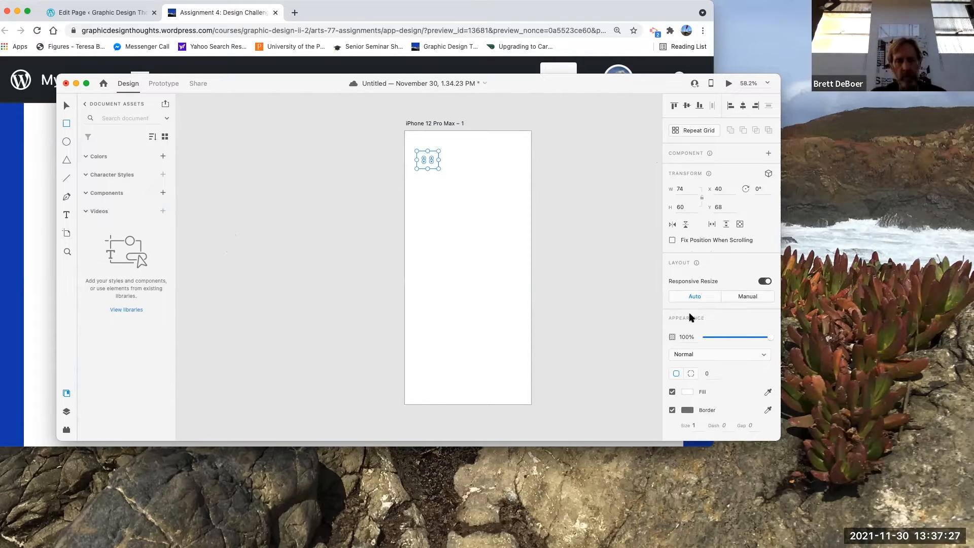
click(688, 395)
click(634, 365)
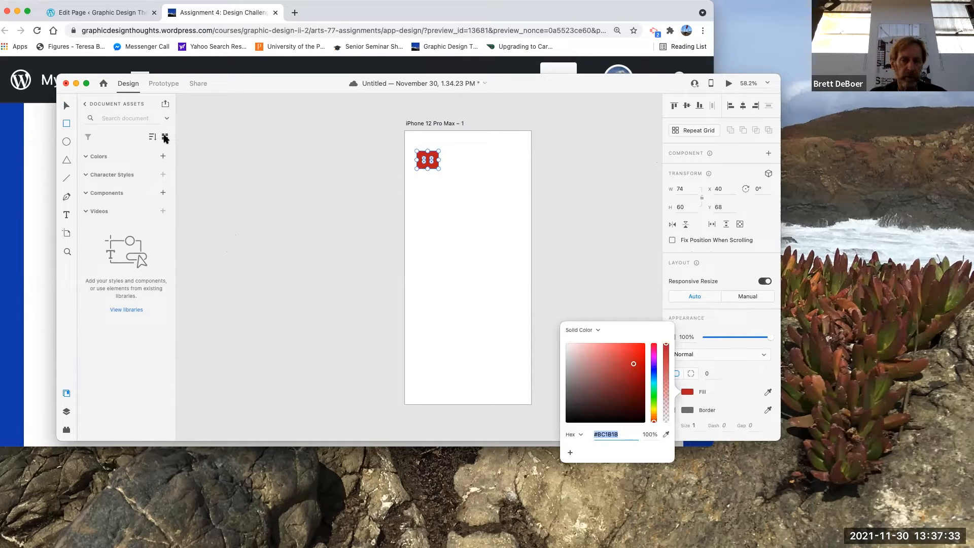
Step: Draw an ellipse about 75 × 70 beside the rectangle and fill it cyan #3BEDDF
click(68, 141)
click(68, 141)
drag(453, 151, 476, 173)
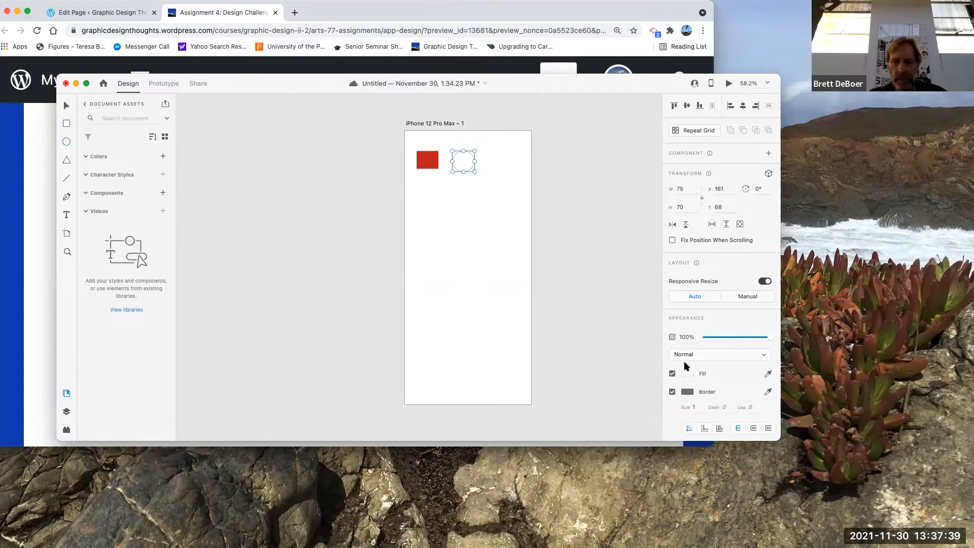
click(688, 374)
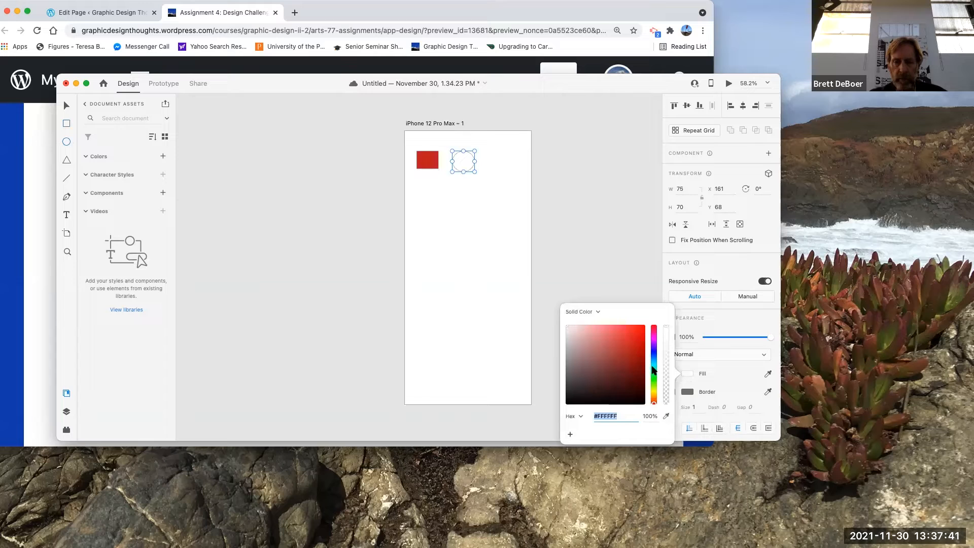
click(654, 365)
click(624, 330)
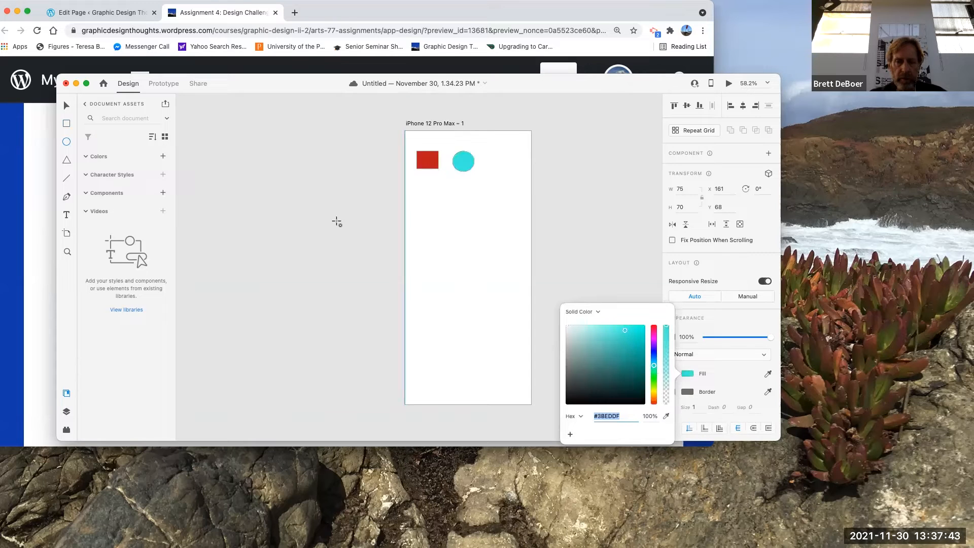
Step: Draw a triangle about 59 × 60 right of the ellipse, then undo the triangle and the ellipse
click(66, 160)
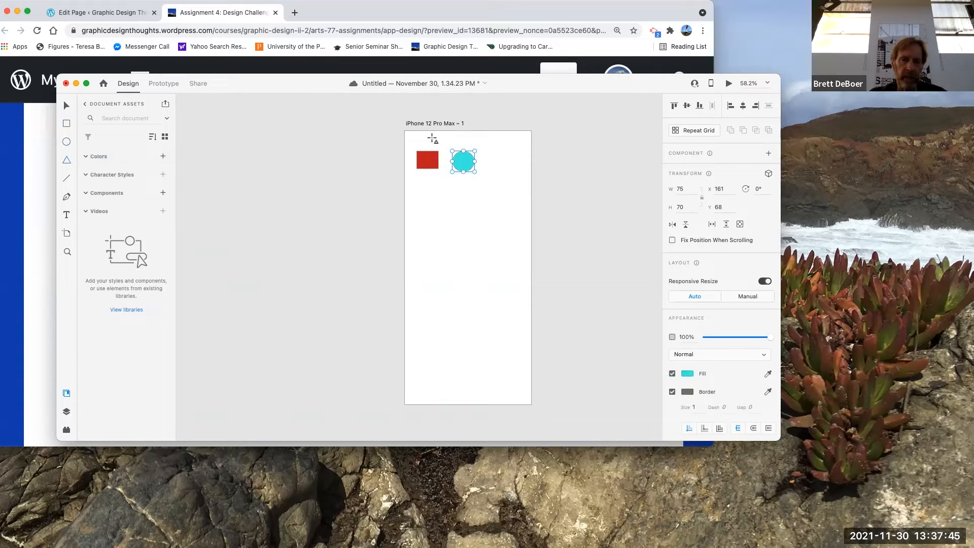
mouse_move(498, 150)
mouse_down()
mouse_move(518, 177)
mouse_move(515, 161)
mouse_move(516, 169)
mouse_up()
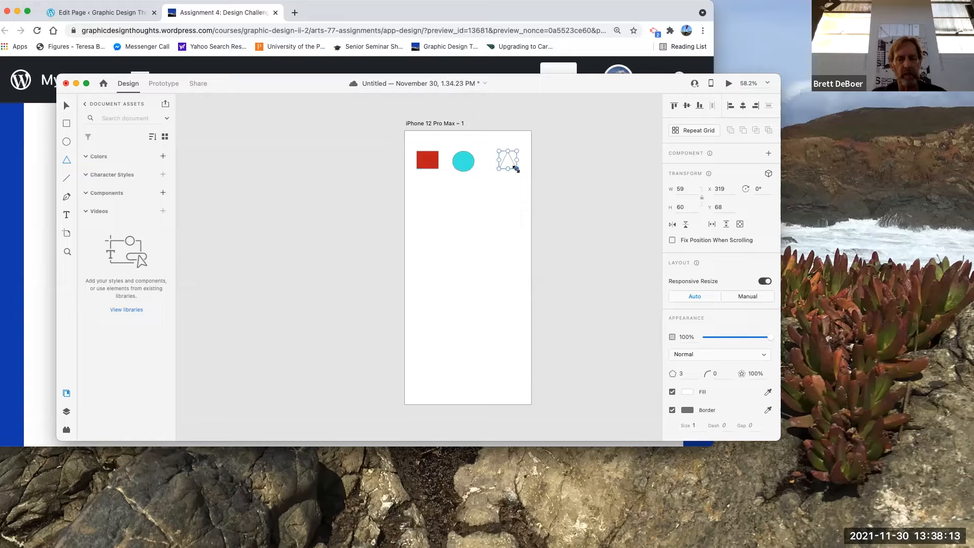
key(super+z)
key(super+z)
key(super+z)
key(super+z)
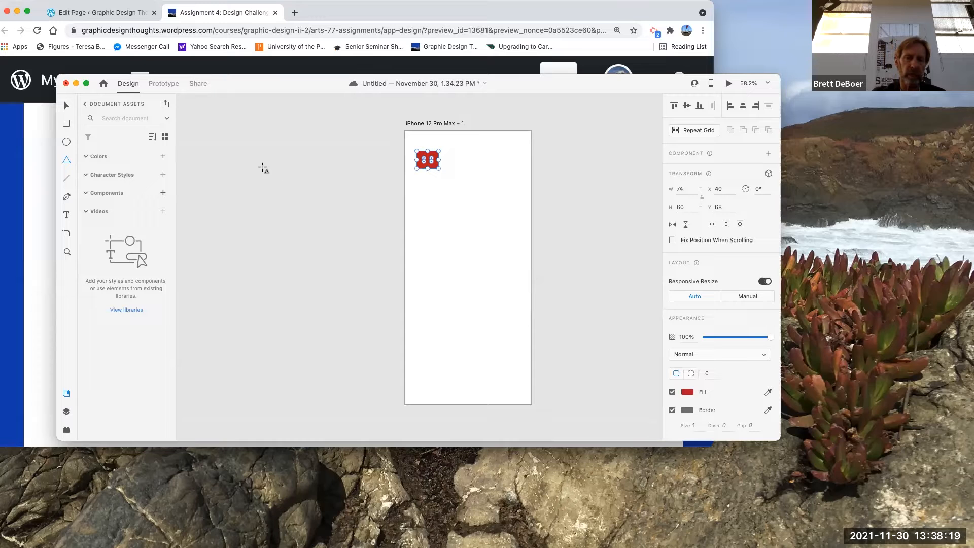
Step: Draw a circle about 74 × 74 next to the red rectangle and fill it teal #42D6C5
click(65, 142)
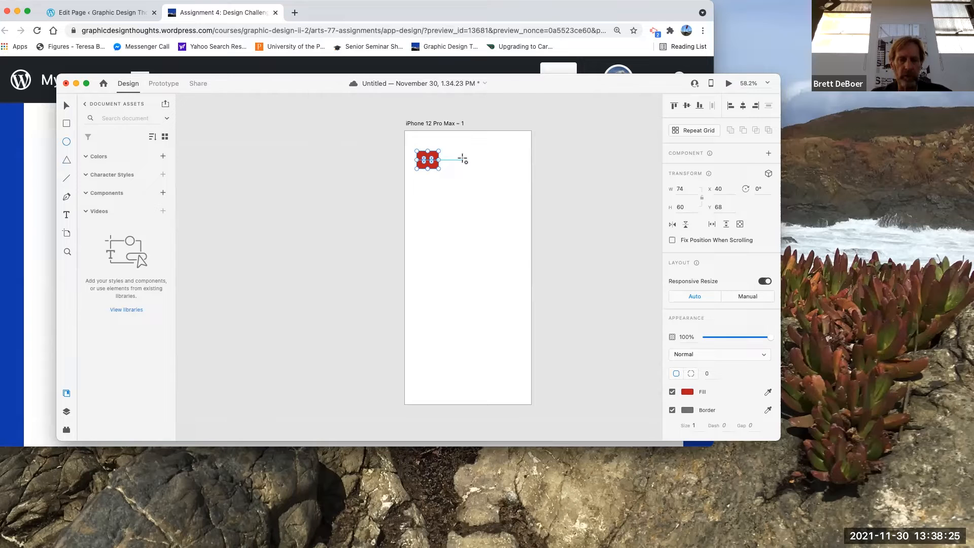
drag(463, 160, 482, 175)
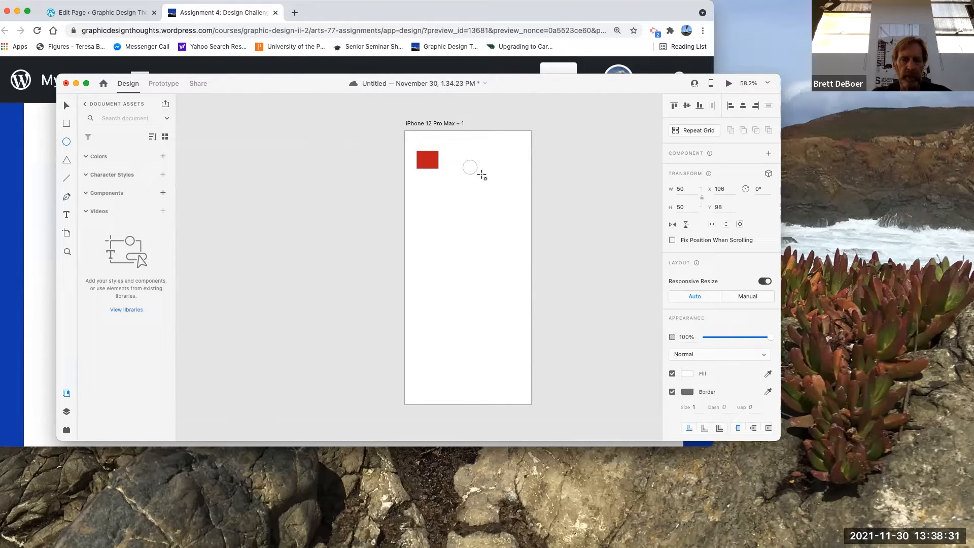
key(alt)
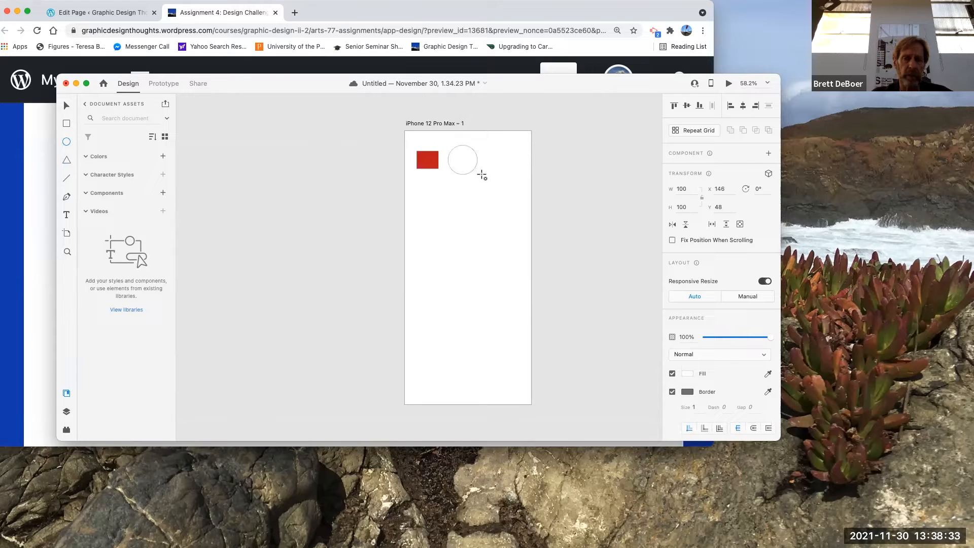
mouse_move(482, 175)
mouse_down()
mouse_move(484, 189)
mouse_move(477, 171)
mouse_up()
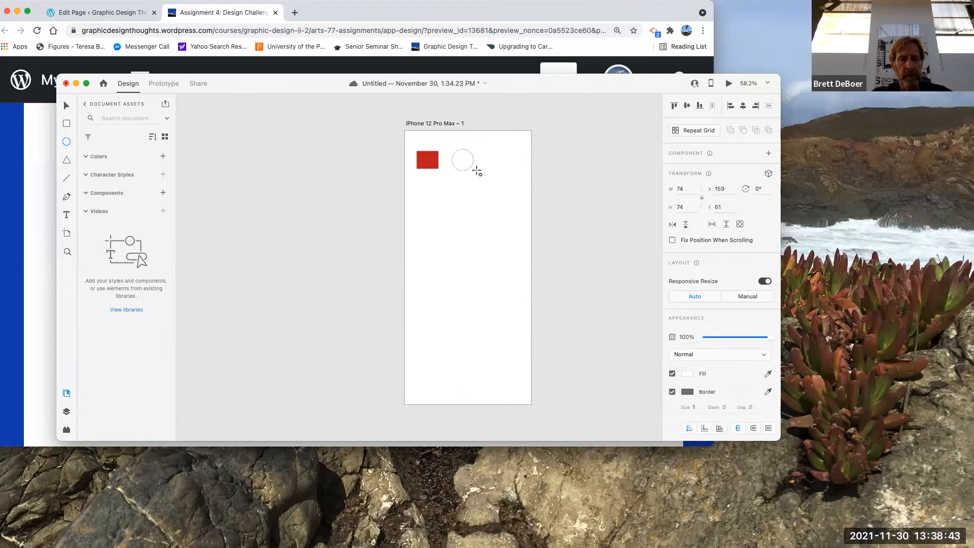
drag(476, 171, 476, 170)
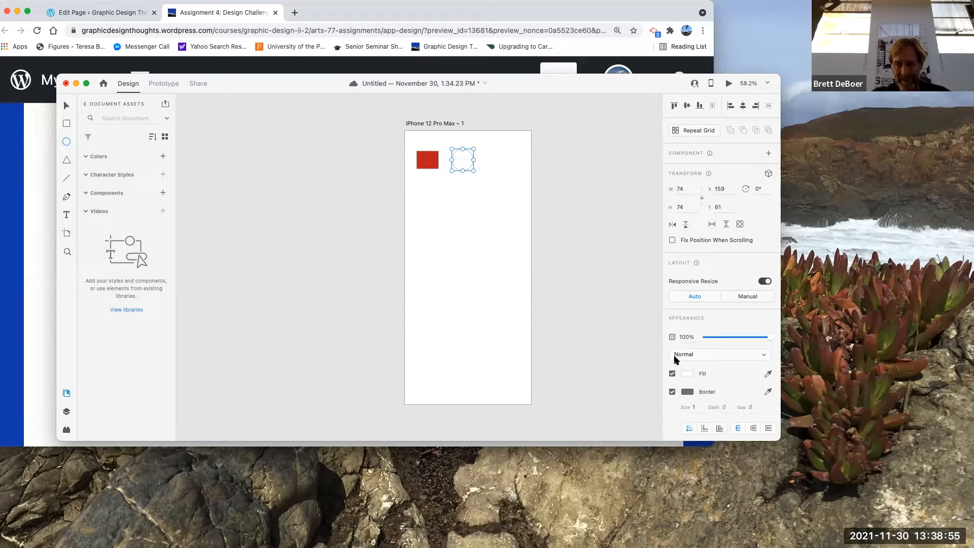
click(686, 374)
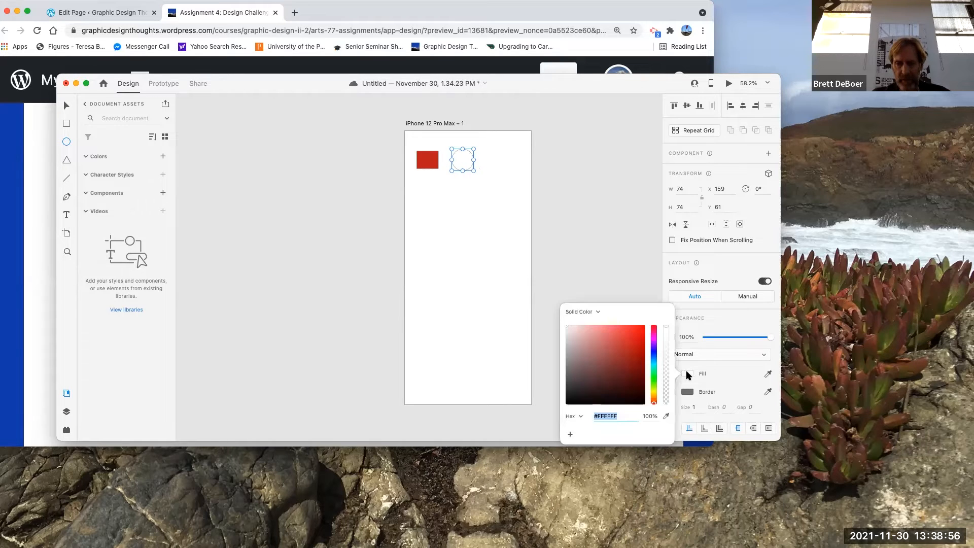
click(655, 368)
click(620, 337)
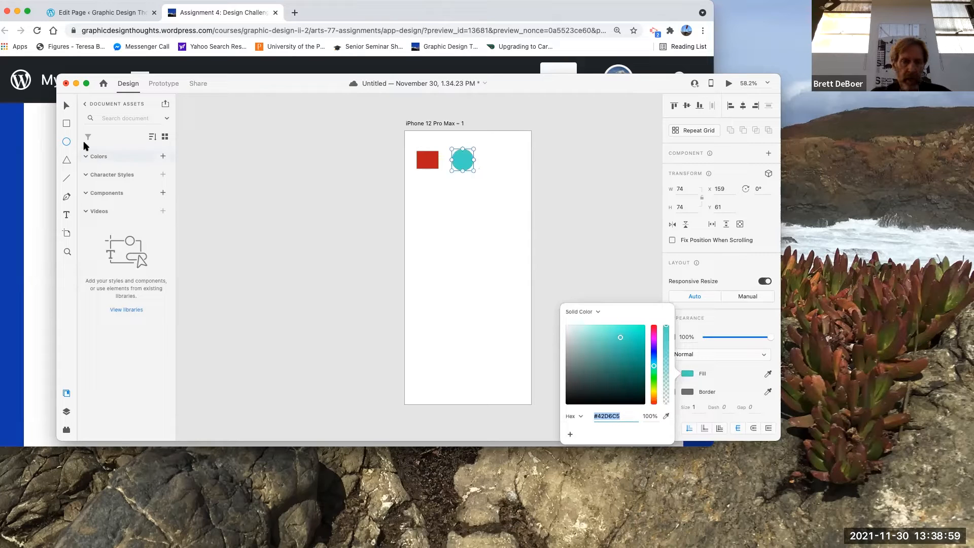
Step: Draw a triangle about 70 × 60 right of the circle and fill it pink #E24BD0
click(66, 160)
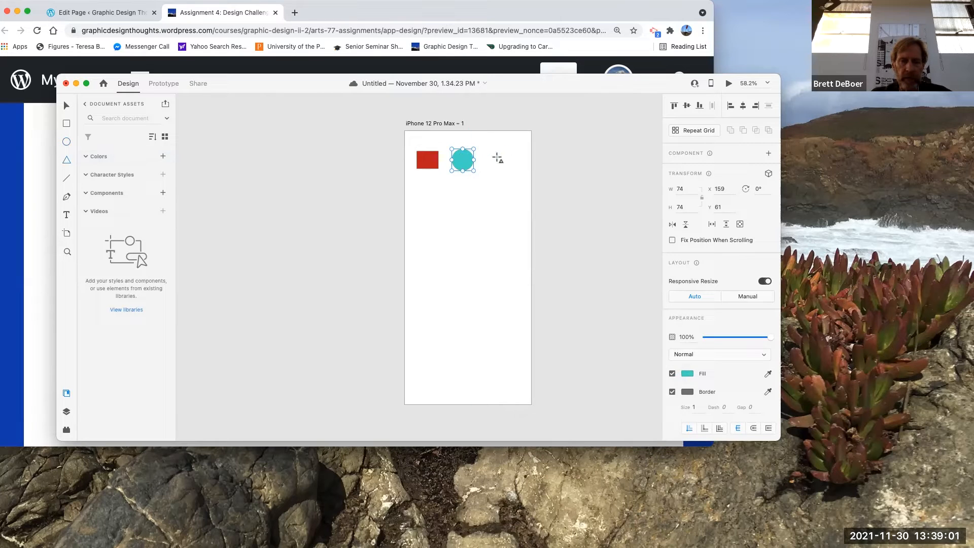
drag(495, 160, 507, 170)
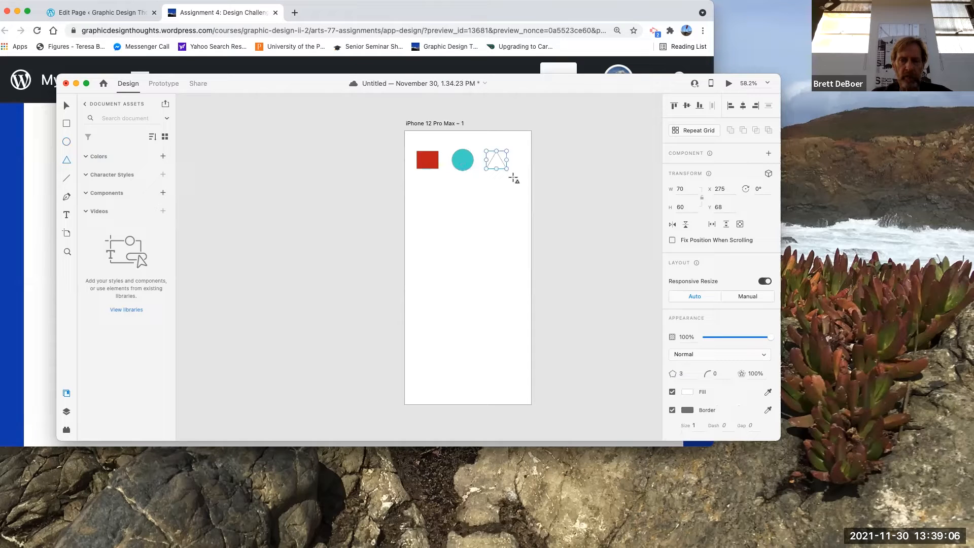
click(687, 391)
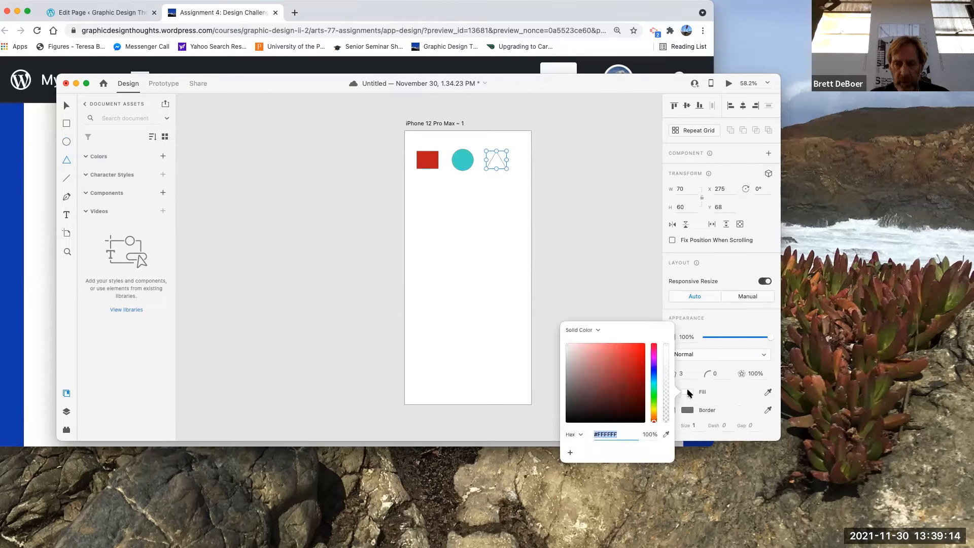
click(653, 356)
click(618, 351)
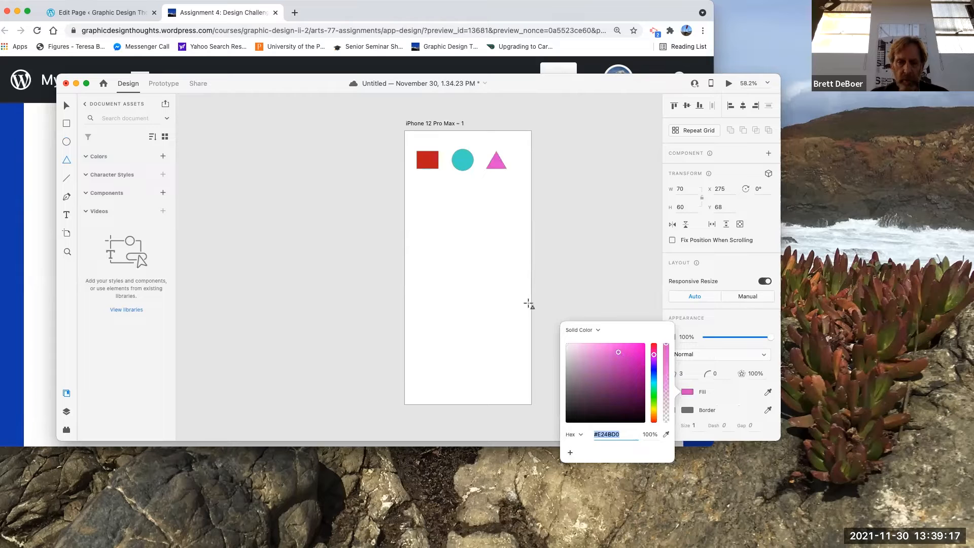
key(Escape)
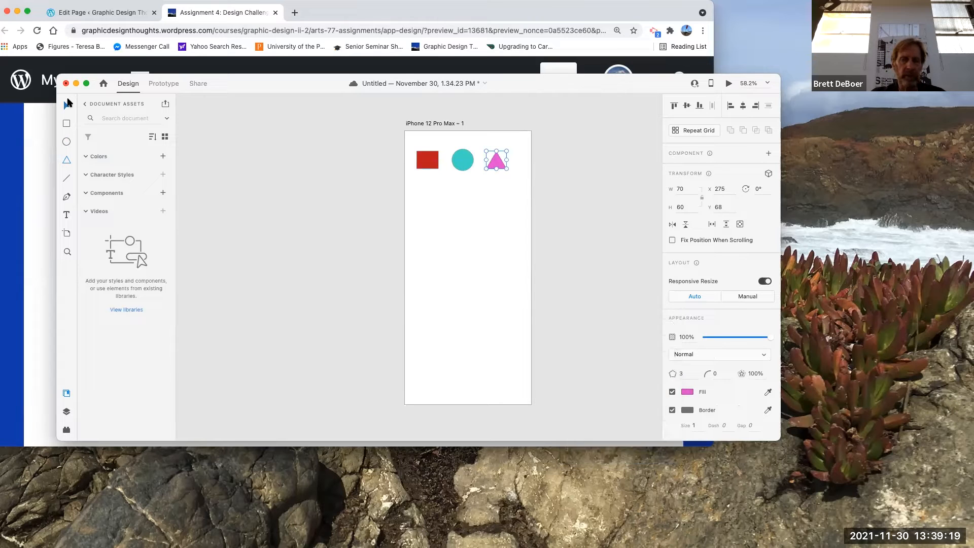
click(455, 228)
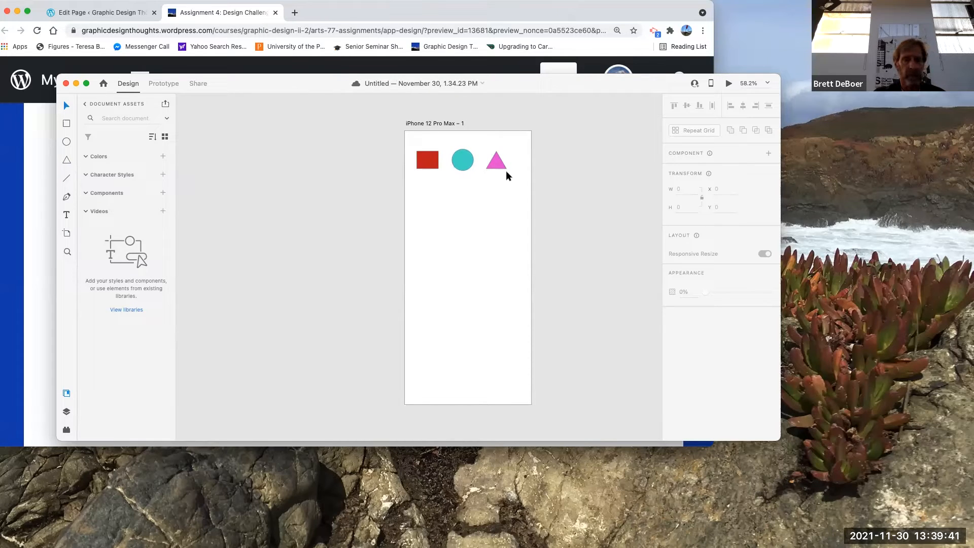
scroll(549, 267, right, 5)
scroll(548, 266, right, 2)
right_click(549, 266)
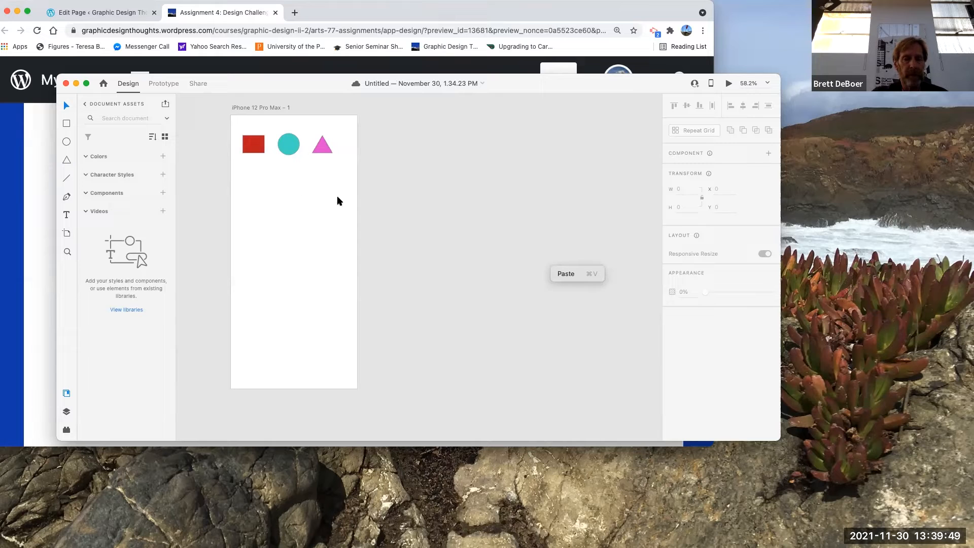
click(266, 107)
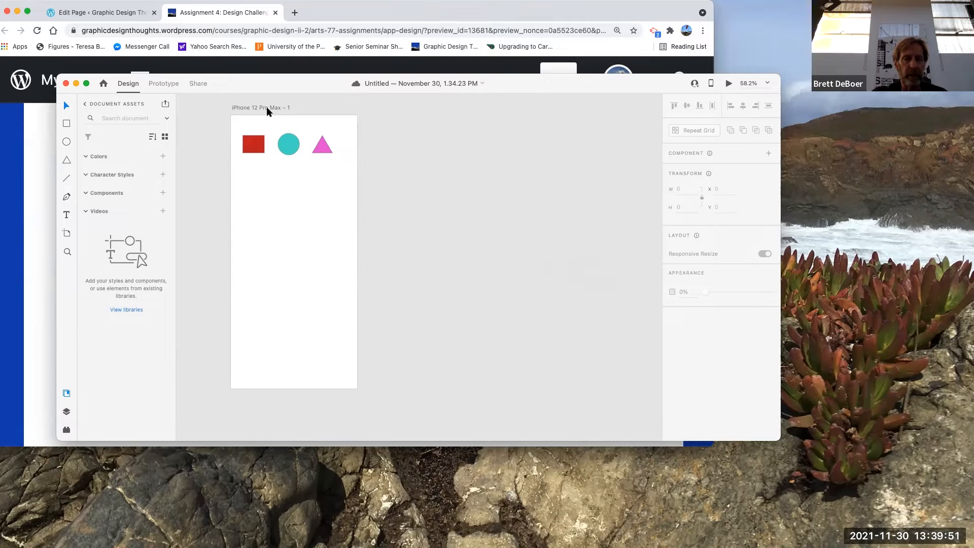
click(261, 108)
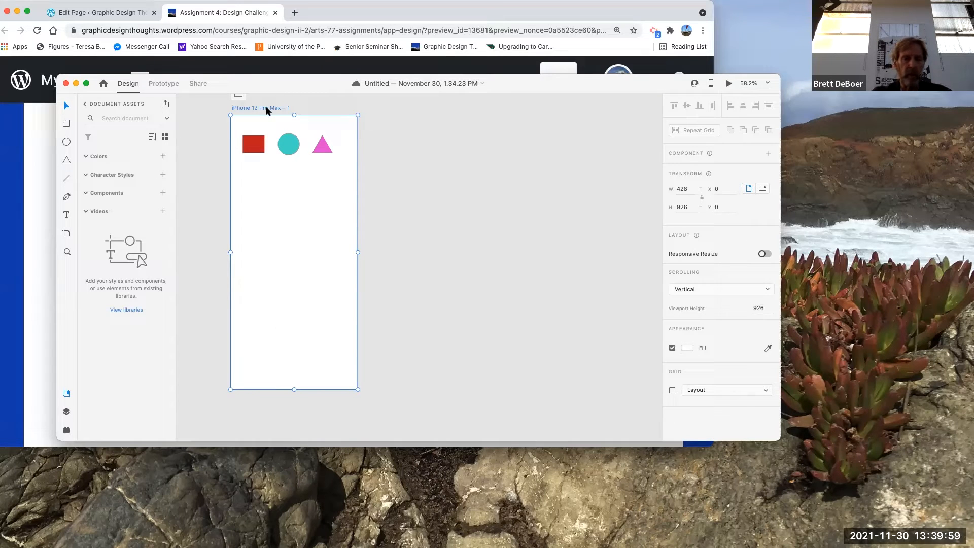
drag(269, 106, 446, 129)
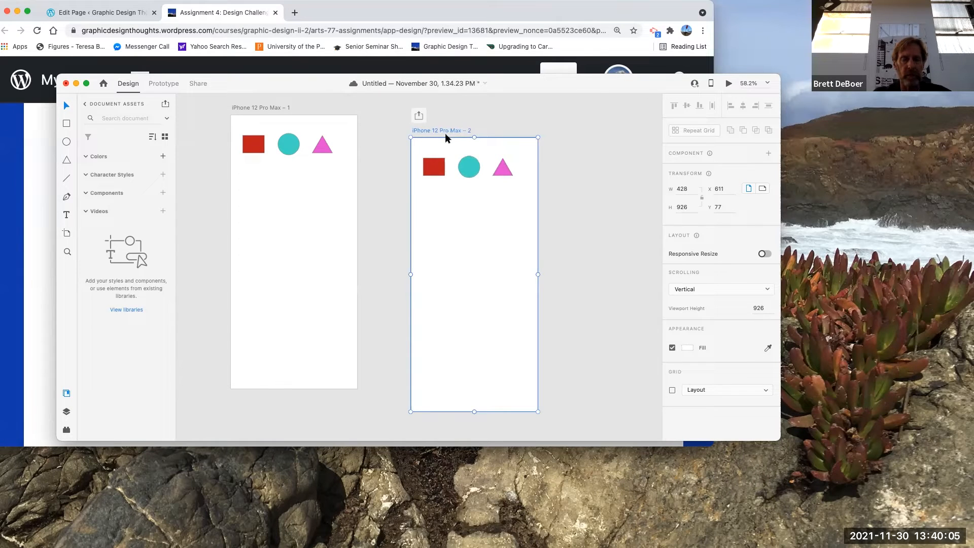
key(super+z)
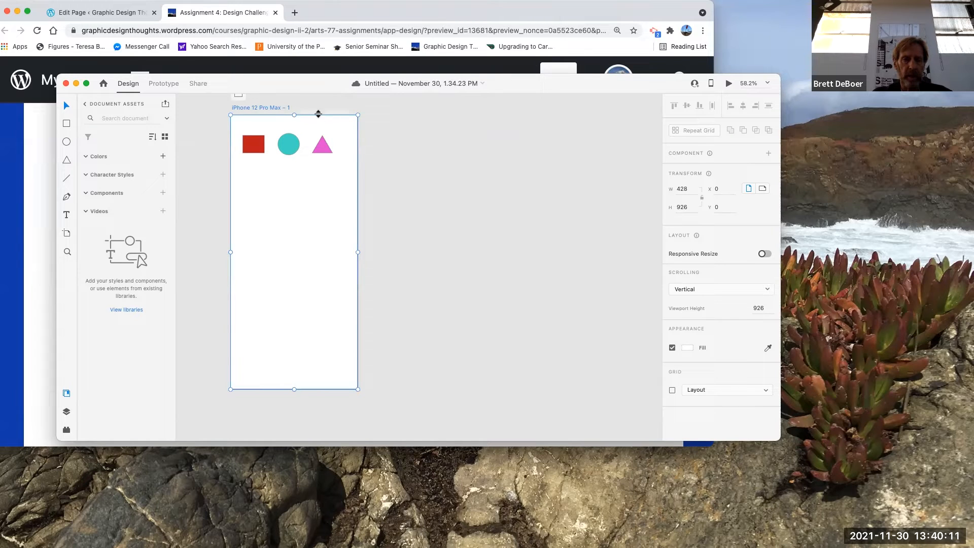
Step: Duplicate the artboard twice so three identical artboards sit side by side in a row
mouse_move(318, 115)
mouse_down()
mouse_move(277, 108)
mouse_move(423, 113)
mouse_up()
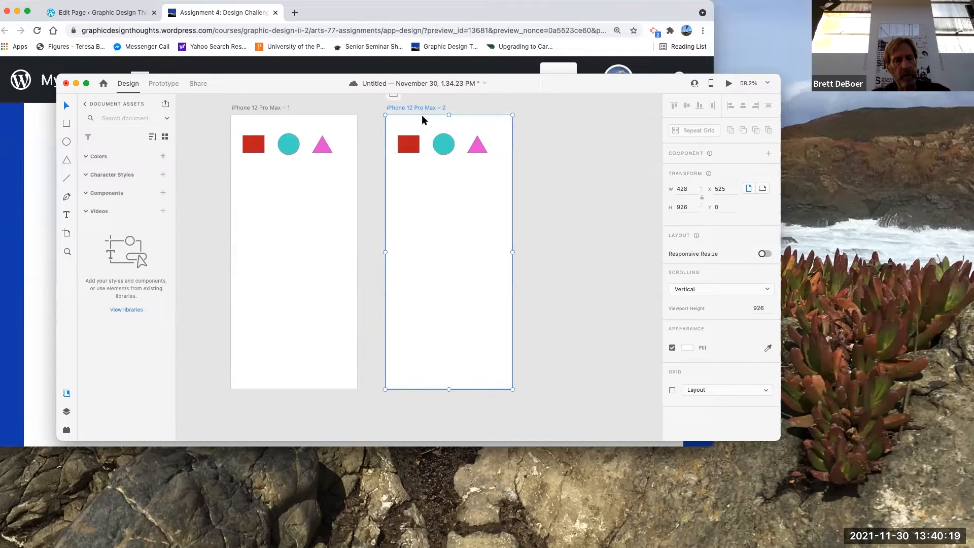
click(516, 116)
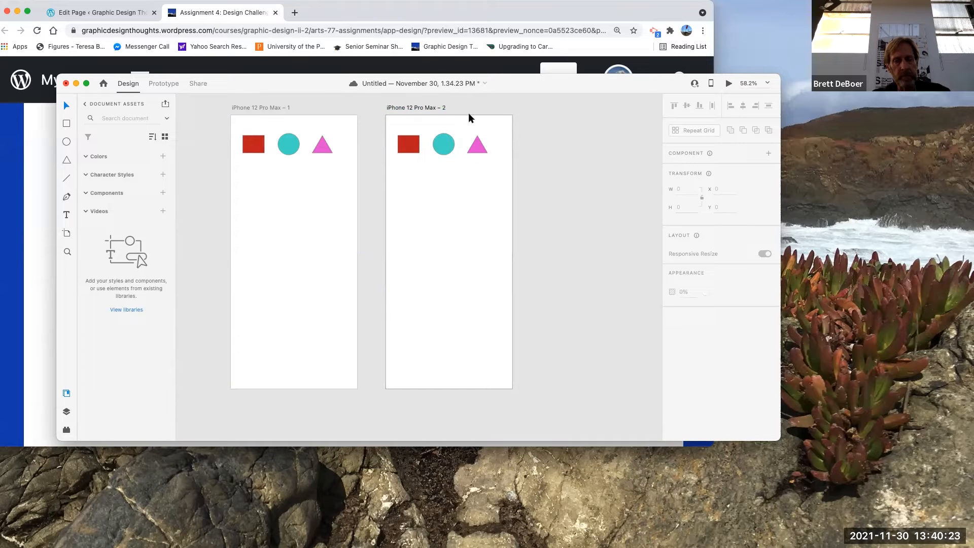
click(437, 107)
drag(437, 107, 570, 108)
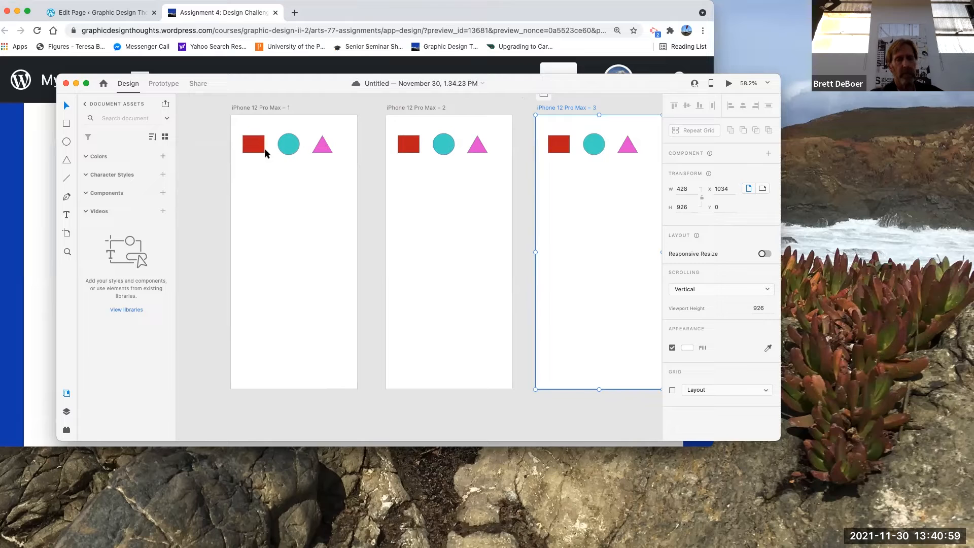
Step: Link the second artboard's red square to the first artboard with a tap transition in Prototype mode
click(248, 146)
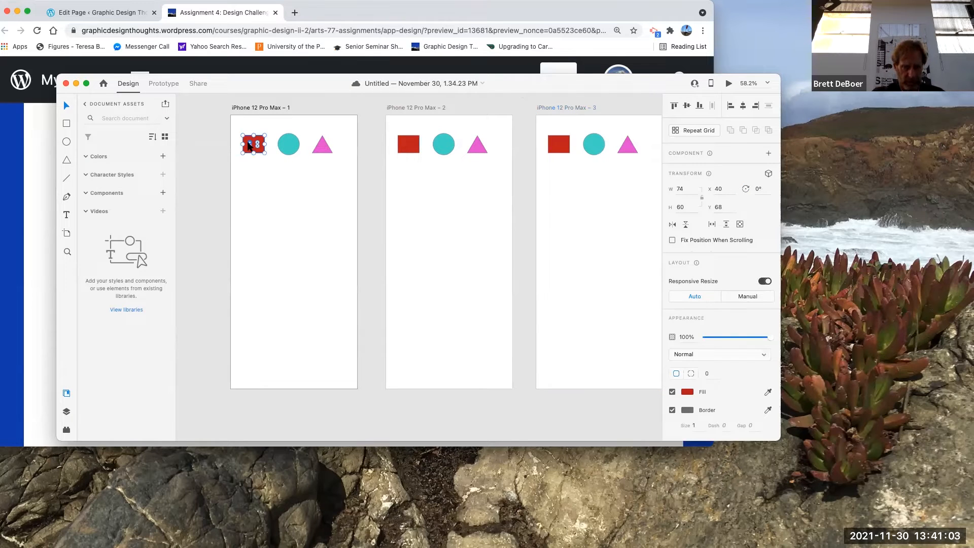
click(416, 150)
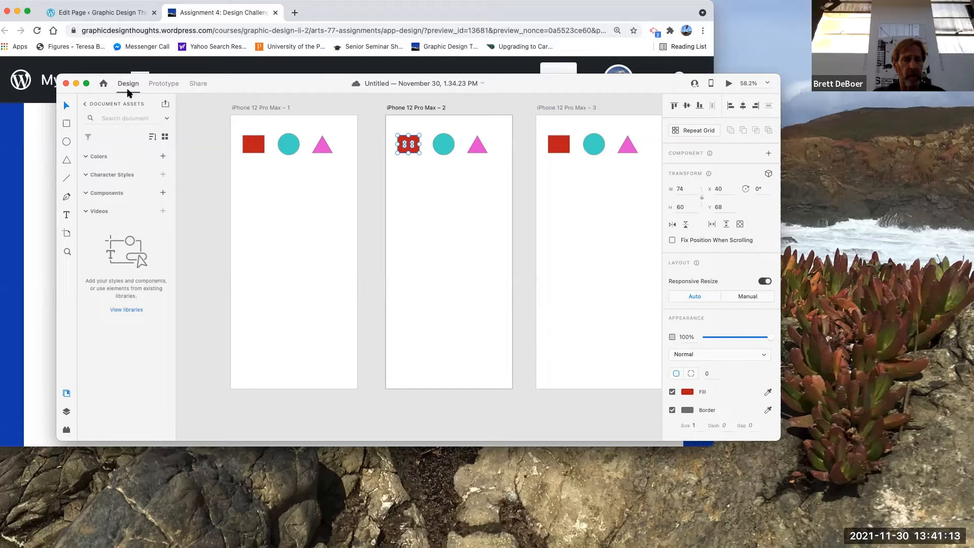
click(157, 85)
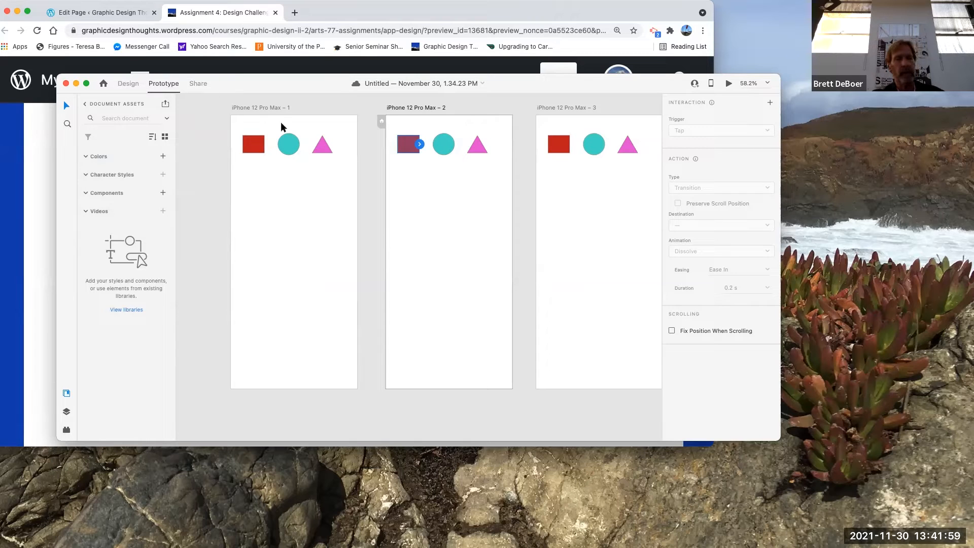
click(415, 165)
click(411, 139)
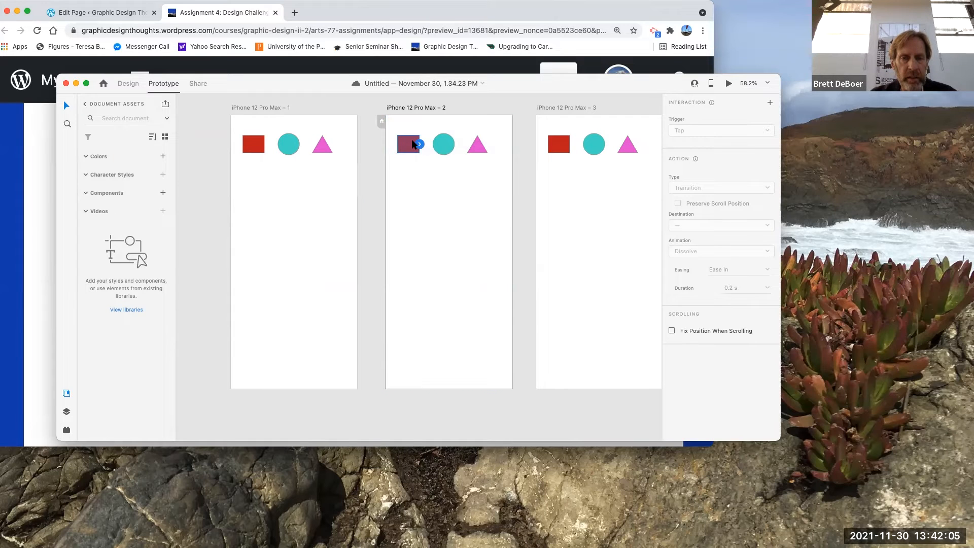
click(445, 223)
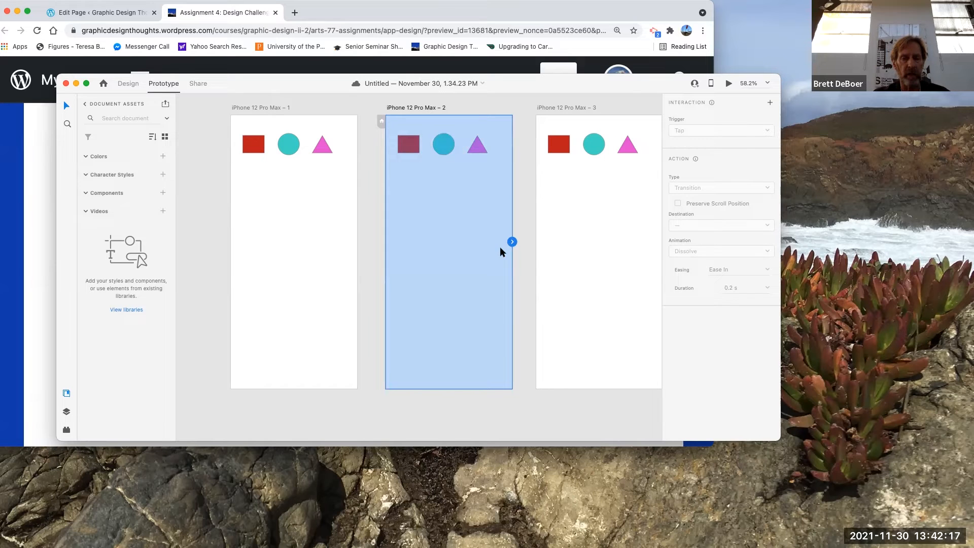
click(409, 144)
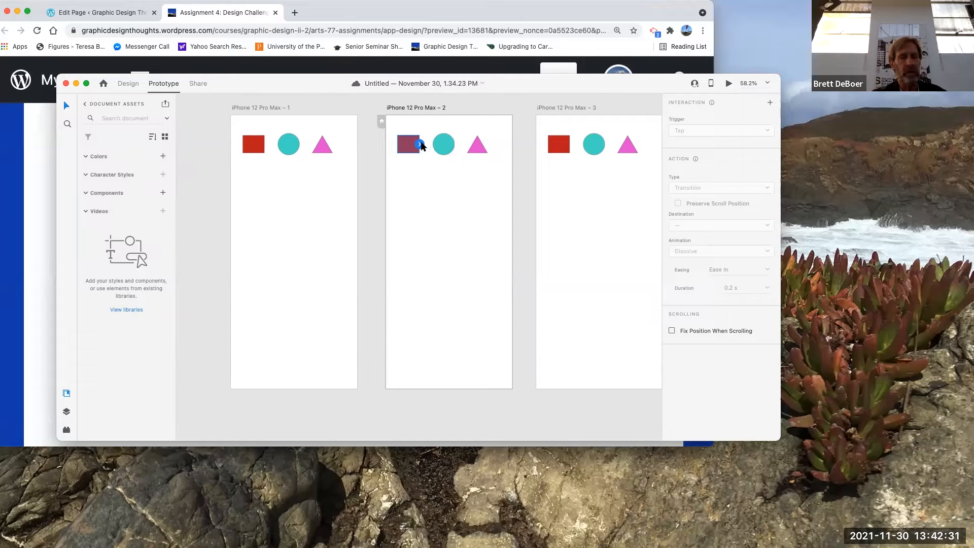
drag(419, 144, 318, 264)
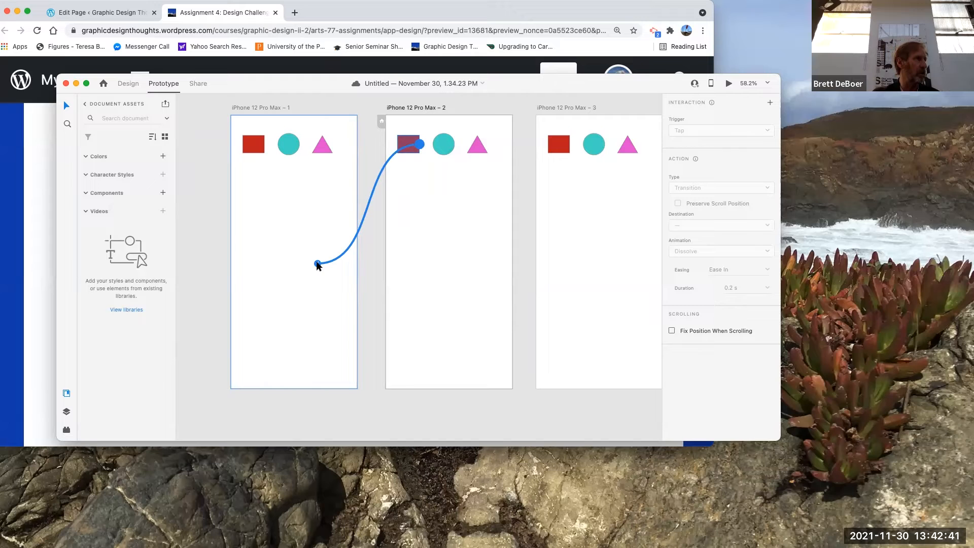
drag(317, 264, 316, 262)
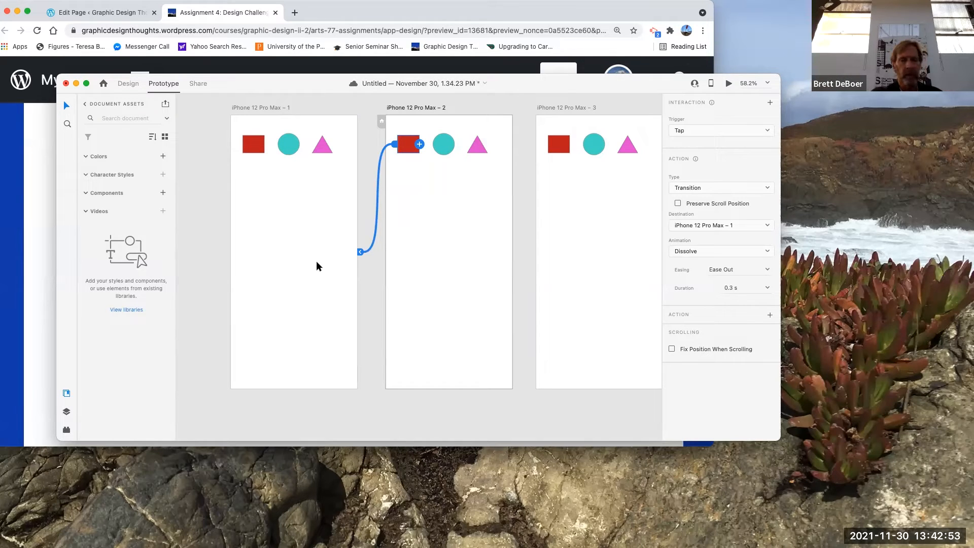
Step: Link the third artboard's red square to the first artboard, then undo back to the single original artboard
click(564, 157)
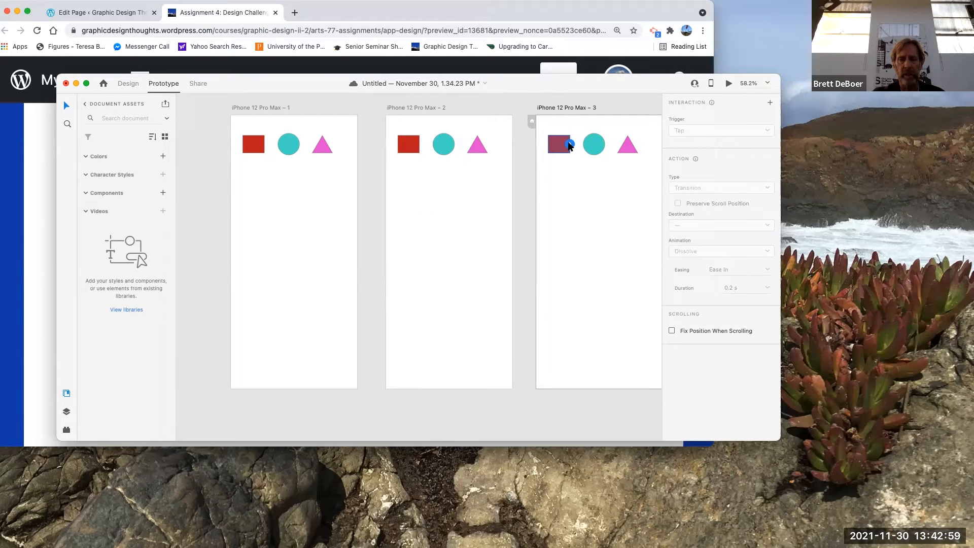
drag(569, 145, 309, 267)
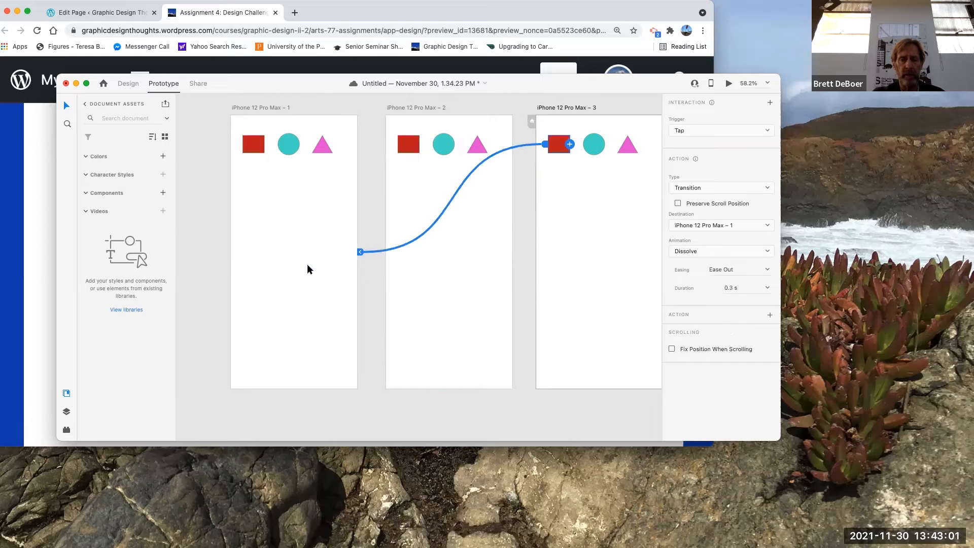
click(488, 307)
key(super+z)
key(super+z)
key(super+z)
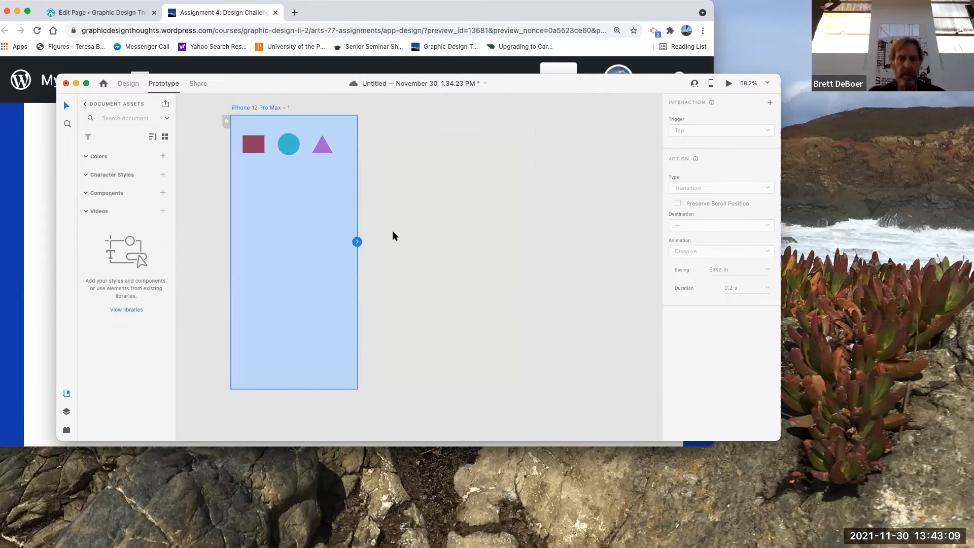
Step: Duplicate the first artboard into a second artboard beside it
click(408, 228)
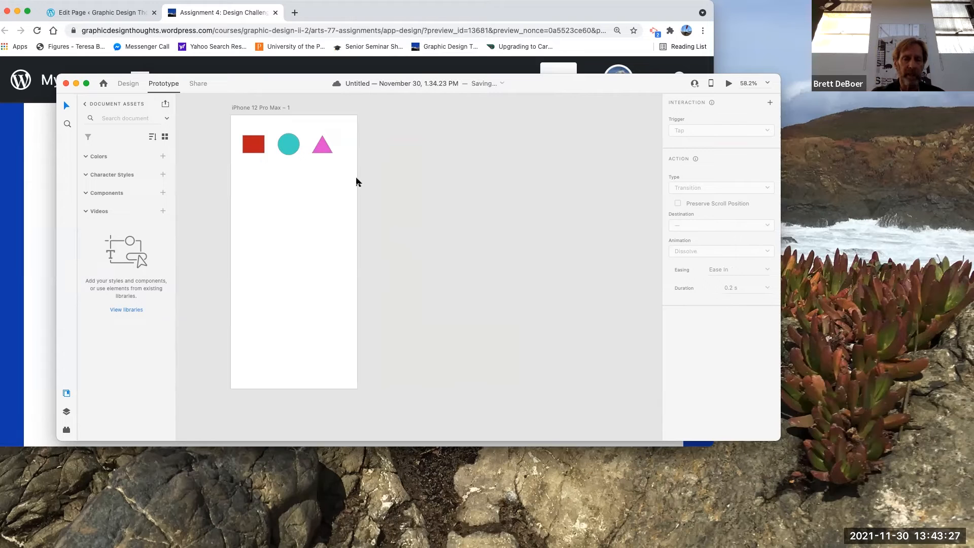
click(133, 84)
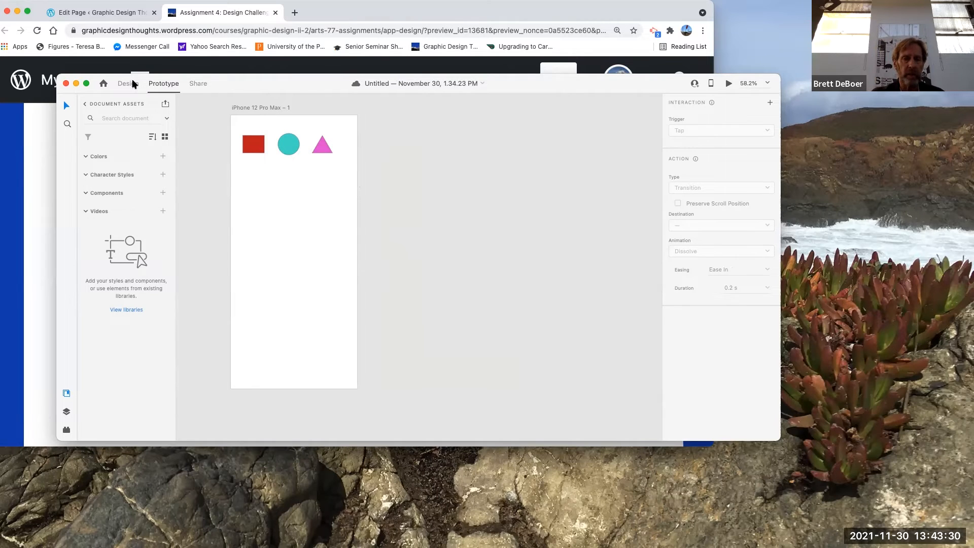
click(173, 87)
click(274, 107)
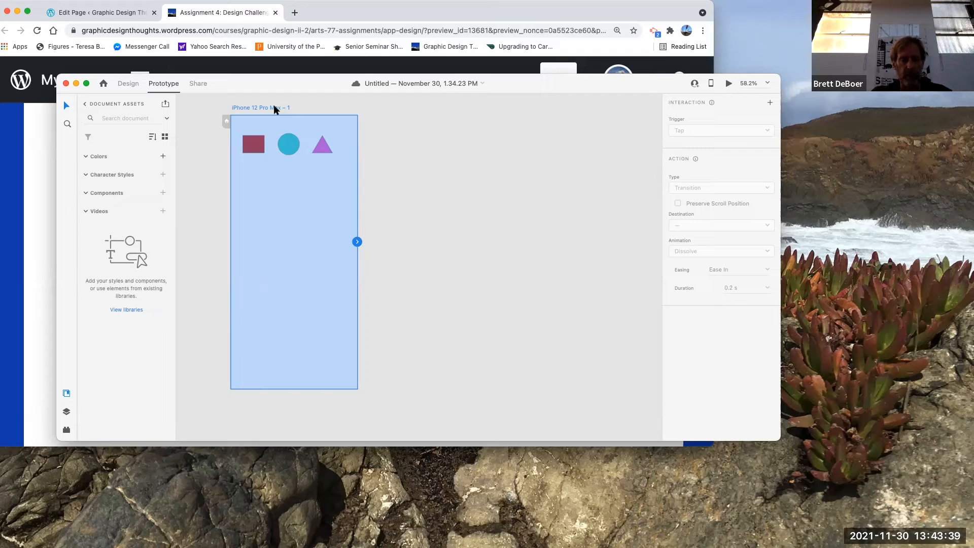
drag(272, 105, 425, 115)
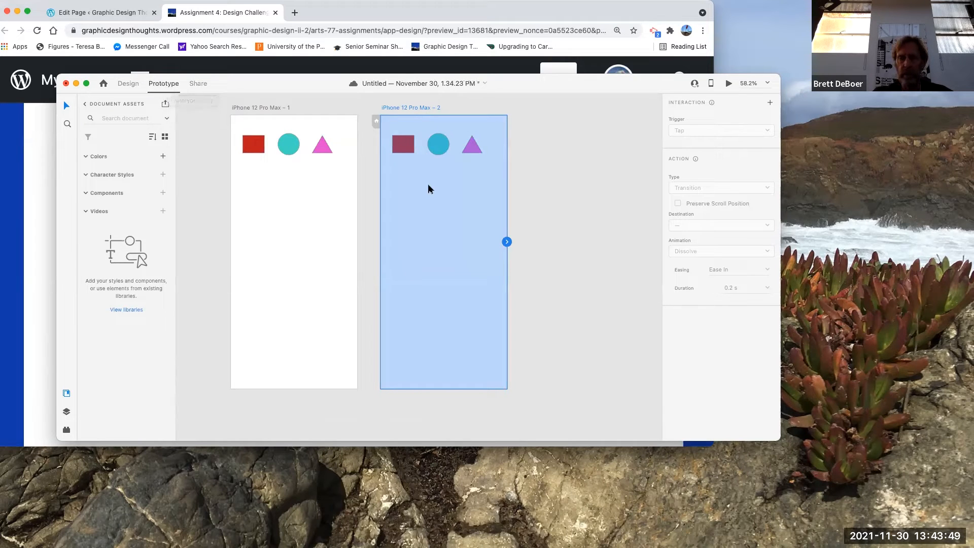
Step: Link the second artboard's red square to the first artboard with a tap transition
click(405, 147)
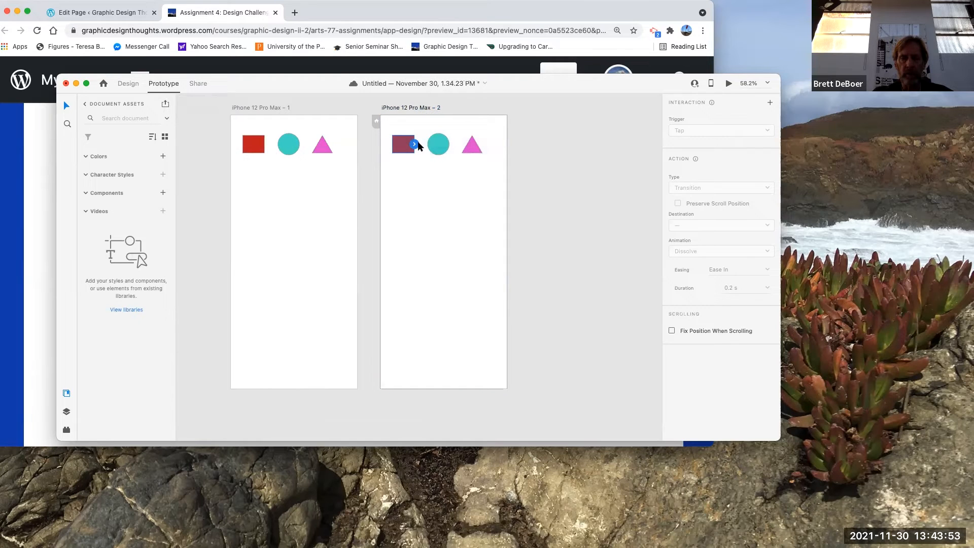
drag(415, 144, 307, 208)
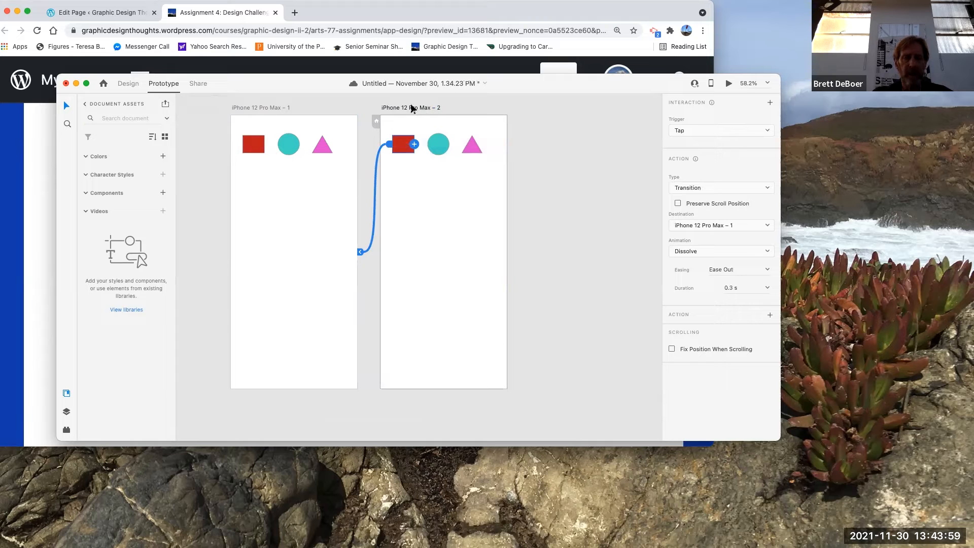
Step: Duplicate the second artboard twice to make a third and fourth artboard in the row
click(412, 106)
drag(411, 106, 555, 102)
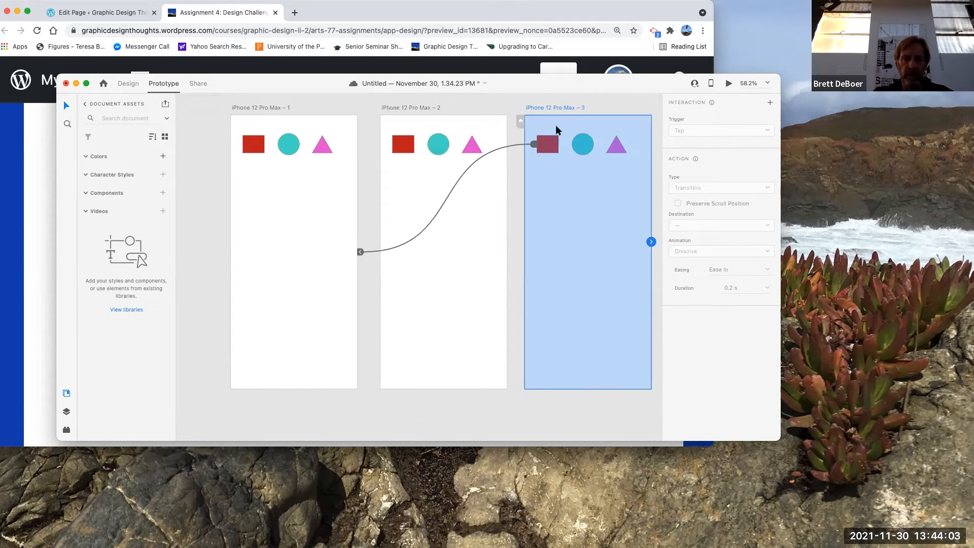
scroll(556, 227, right, 5)
drag(410, 112, 570, 118)
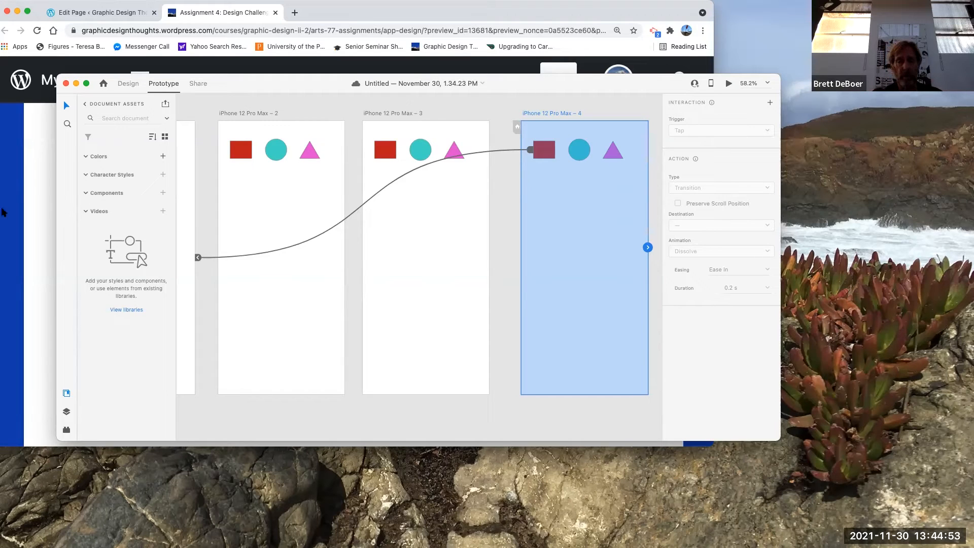
Step: Delete the red square from the first artboard
scroll(294, 287, left, 10)
click(332, 147)
key(Delete)
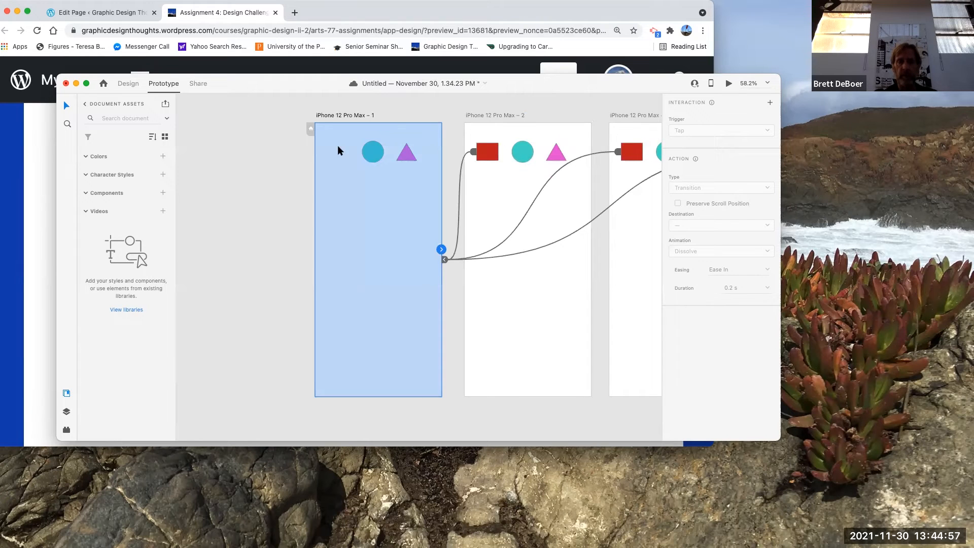
Step: Review the four artboards and their existing prototype links across the canvas
click(232, 196)
scroll(544, 293, right, 5)
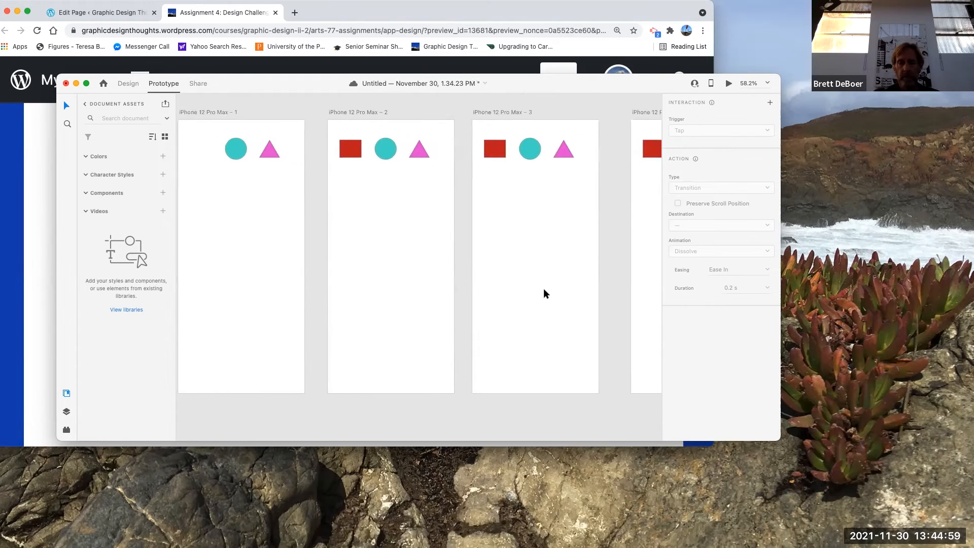
scroll(543, 290, right, 3)
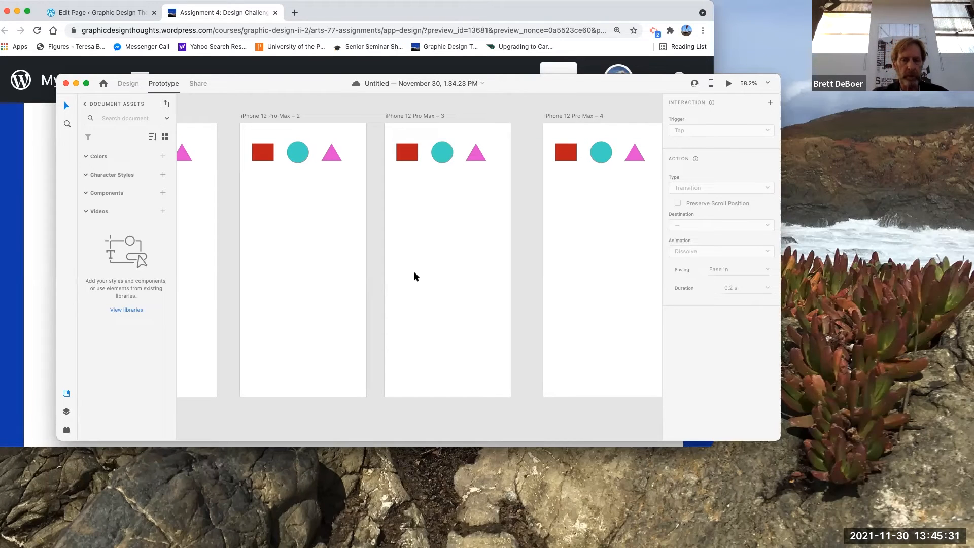
scroll(413, 272, right, 3)
scroll(414, 272, up, 2)
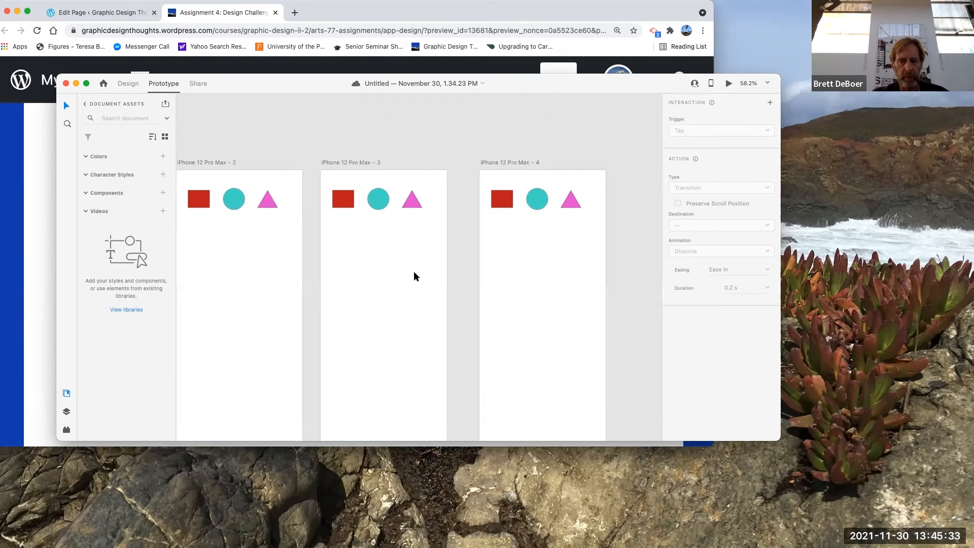
scroll(453, 272, down, 2)
scroll(452, 272, left, 2)
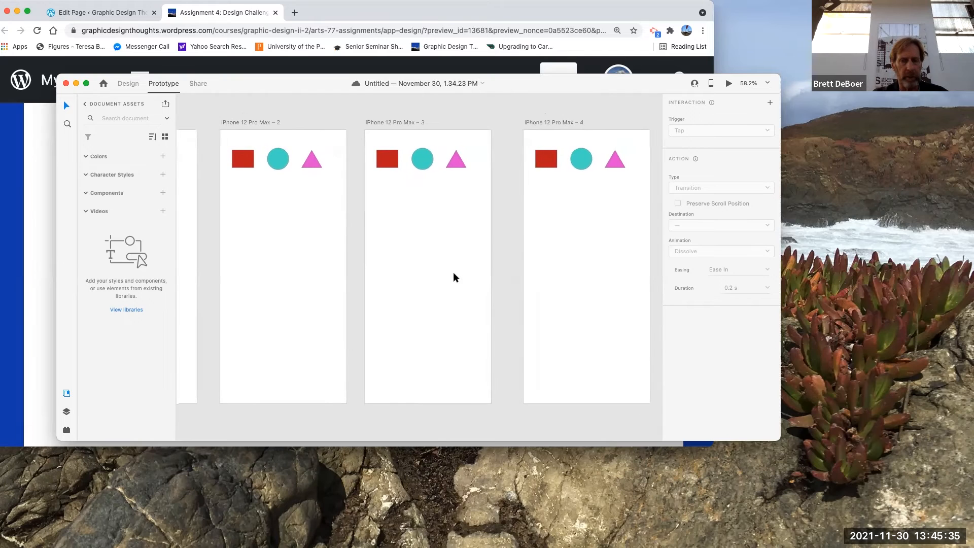
click(452, 274)
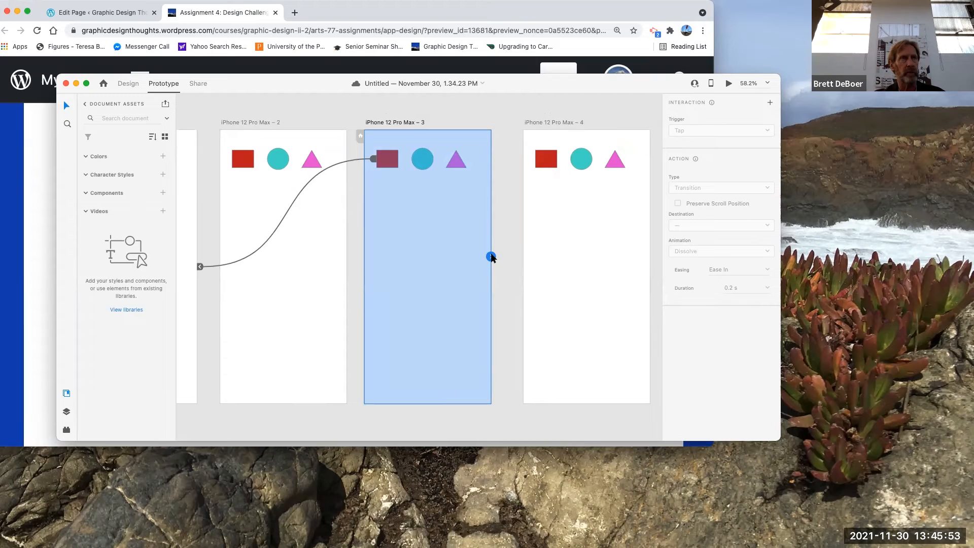
click(479, 101)
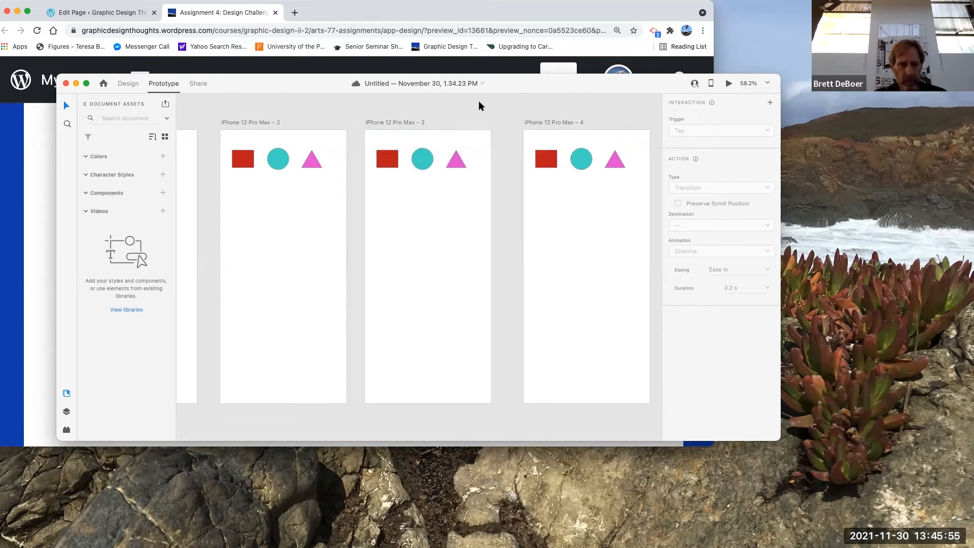
scroll(385, 236, left, 3)
scroll(385, 240, up, 2)
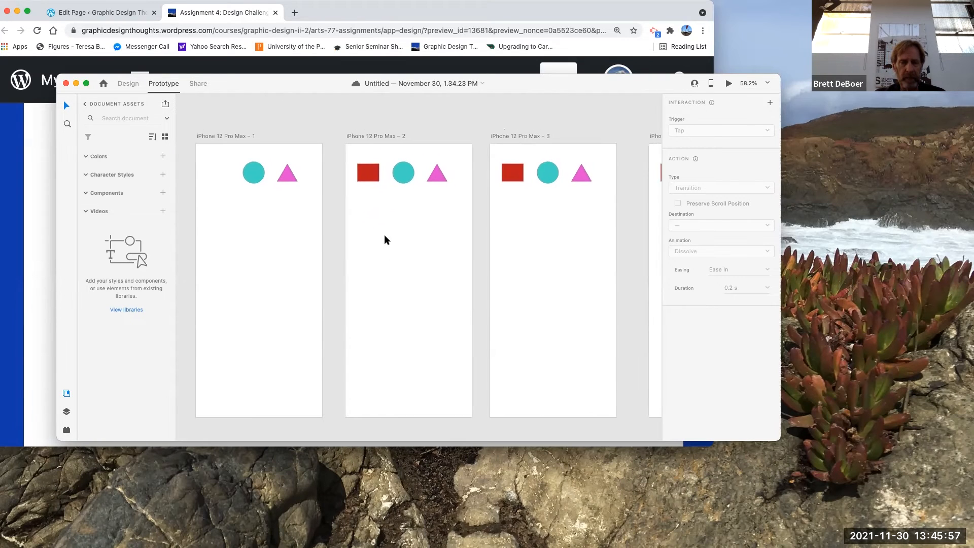
Step: Link each circle on artboards 2, 3 and 4 to the artboard just before it
click(404, 174)
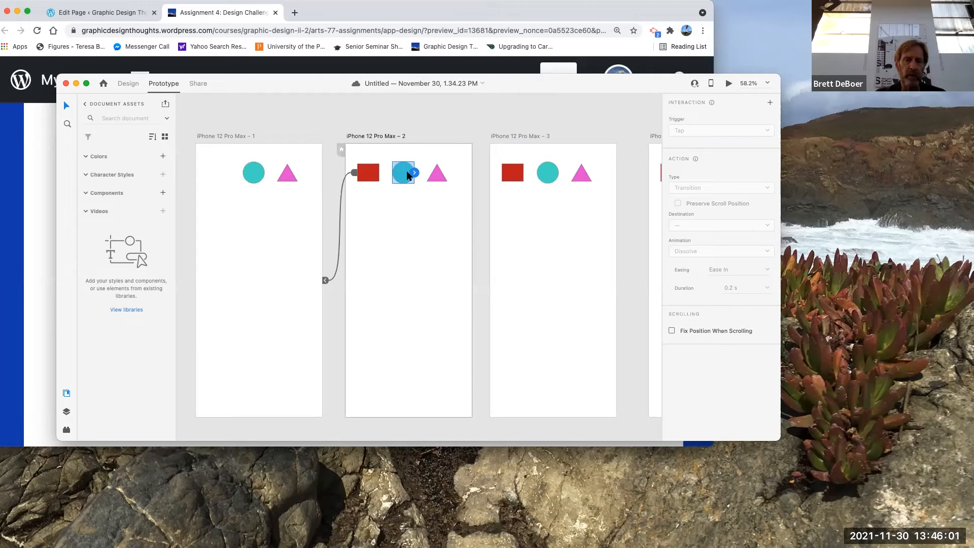
drag(414, 173, 273, 258)
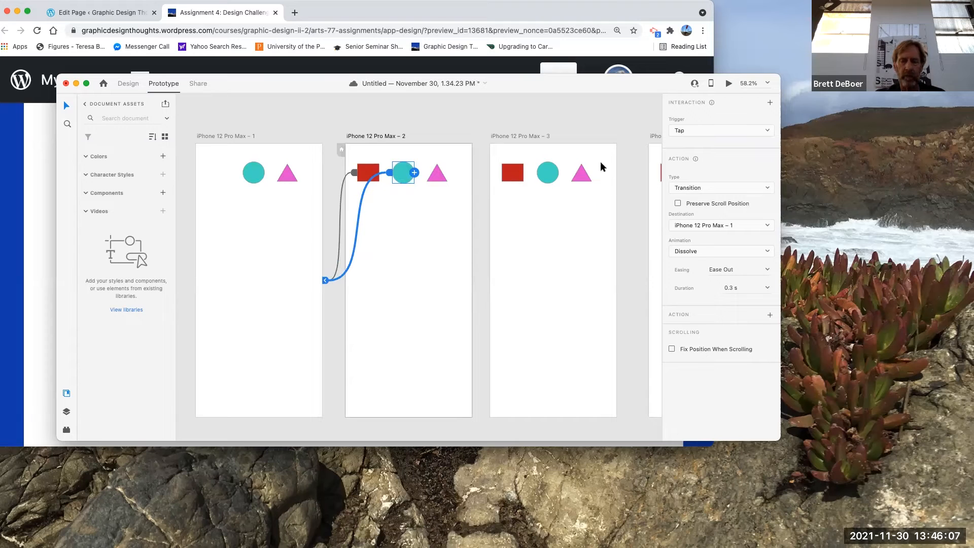
click(555, 171)
drag(559, 174, 437, 290)
scroll(582, 315, right, 5)
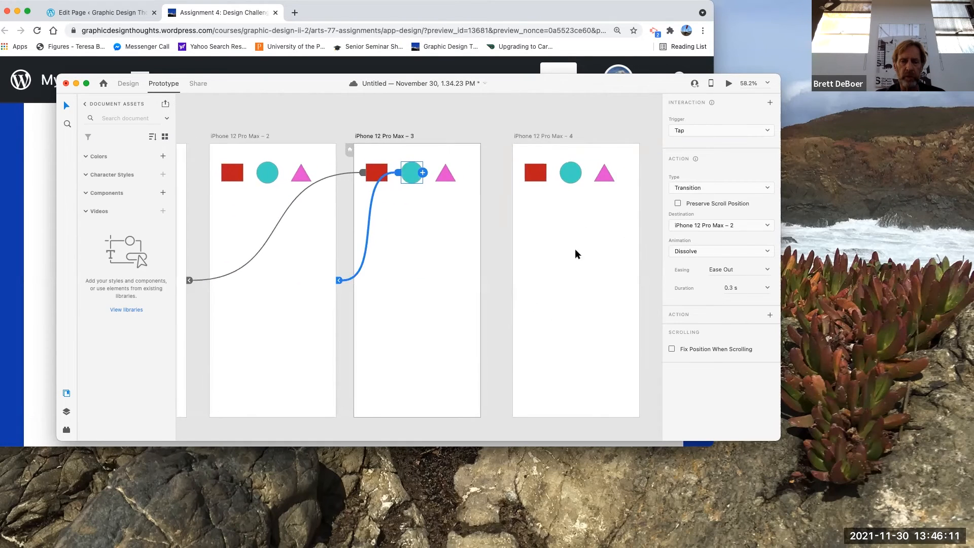
click(572, 178)
drag(583, 173, 413, 301)
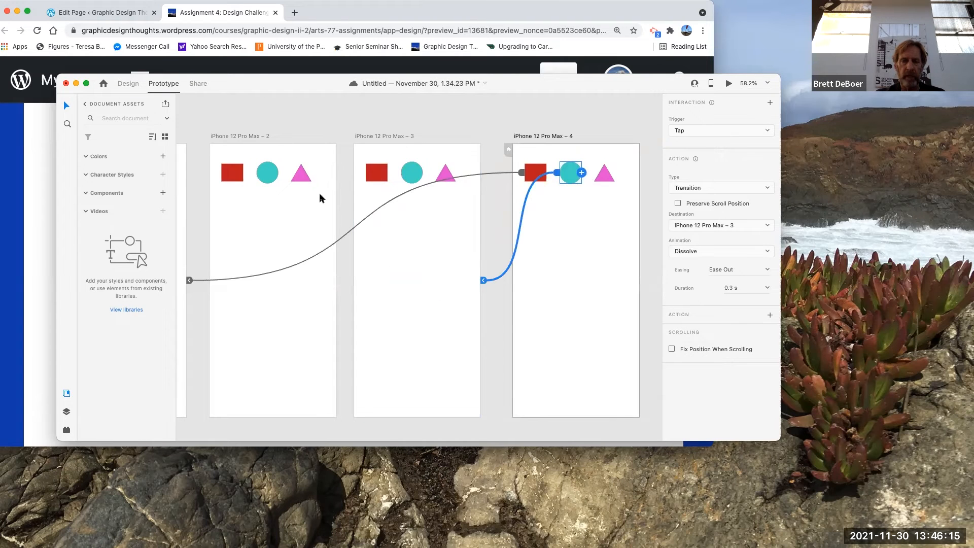
Step: Try to link the first artboard's triangle to the fourth artboard
scroll(296, 212, left, 5)
click(254, 180)
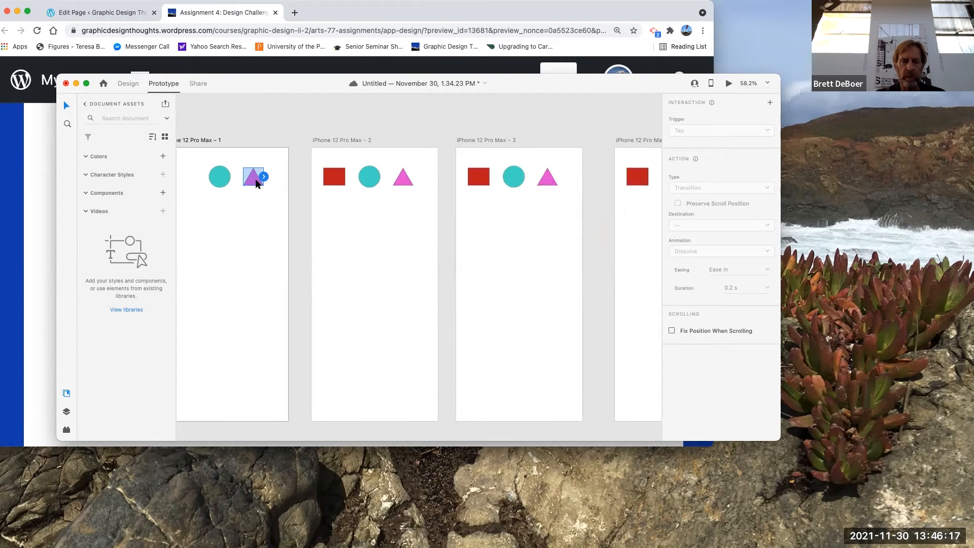
drag(263, 176, 594, 252)
Step: Move the fourth artboard's triangle, then undo the move
click(402, 178)
scroll(593, 252, right, 5)
scroll(593, 253, right, 2)
drag(366, 191, 503, 274)
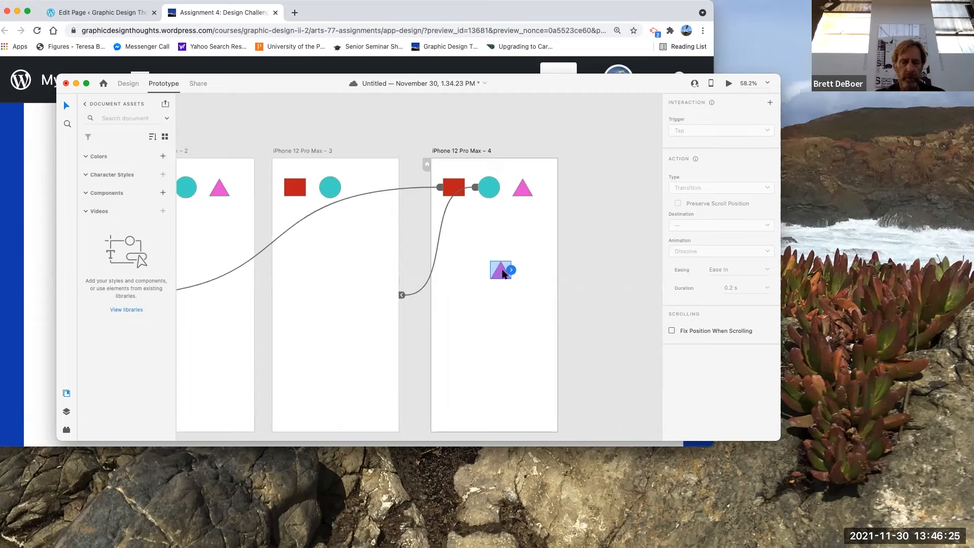
key(super+z)
Step: Link the third artboard's triangle to the fourth artboard, and delete the triangle from the fourth artboard
drag(374, 187, 474, 269)
click(505, 110)
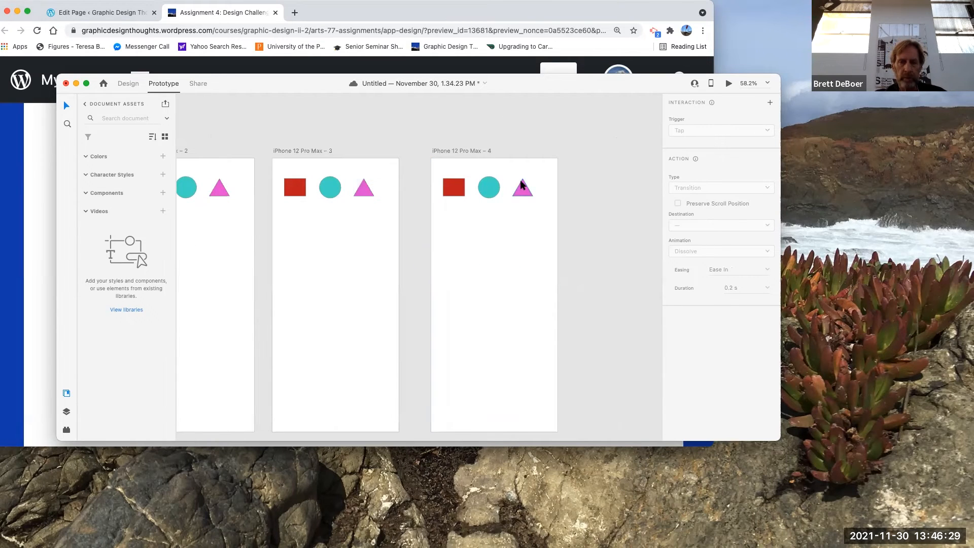
click(522, 190)
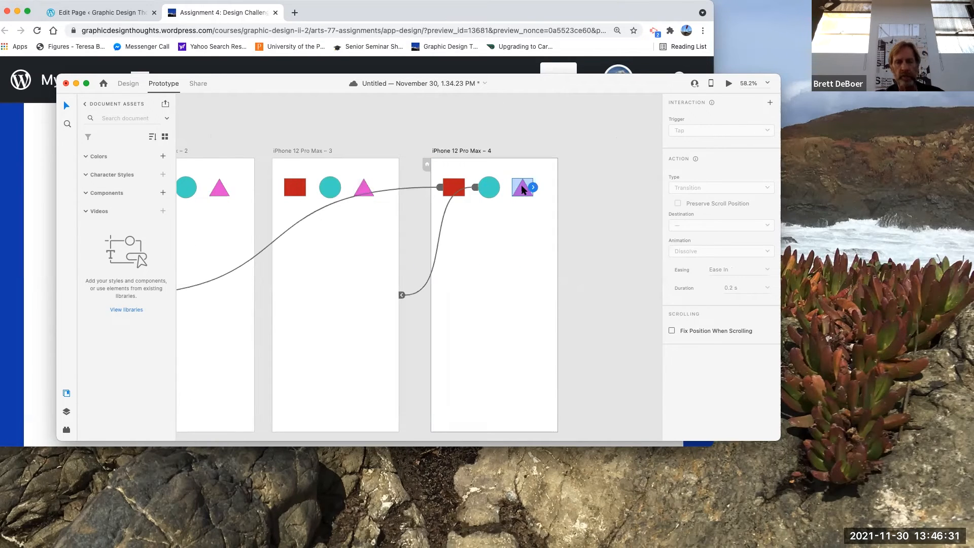
key(Delete)
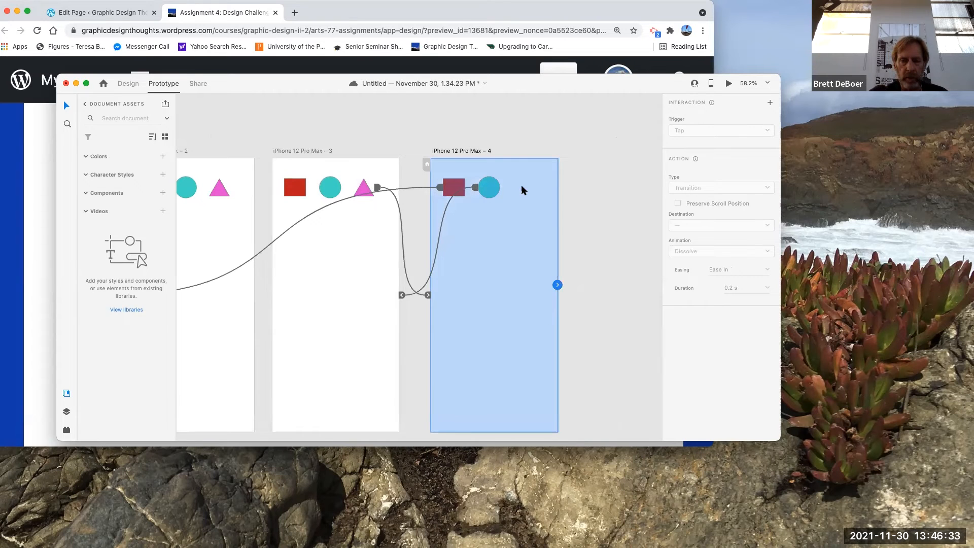
click(588, 198)
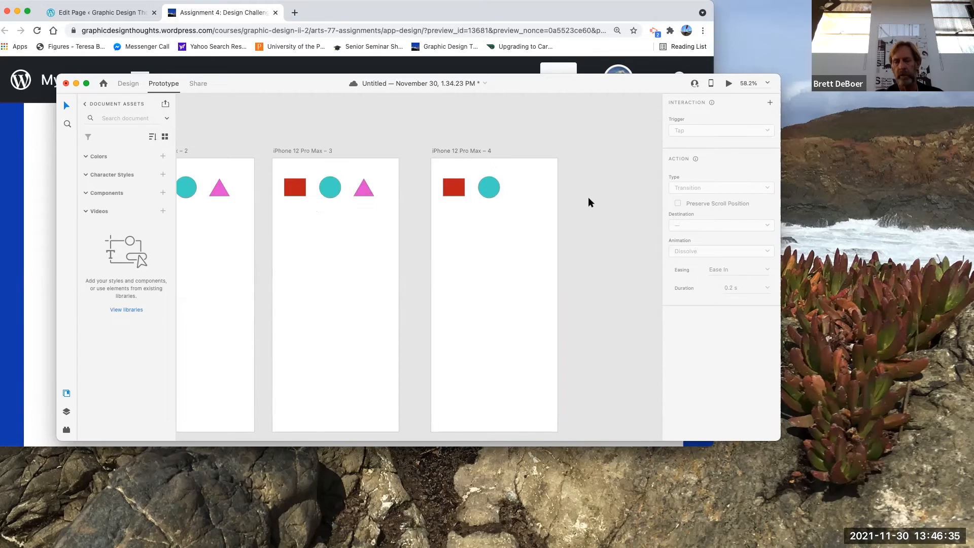
Step: Save the document to Creative Cloud under the name test
scroll(589, 202, left, 5)
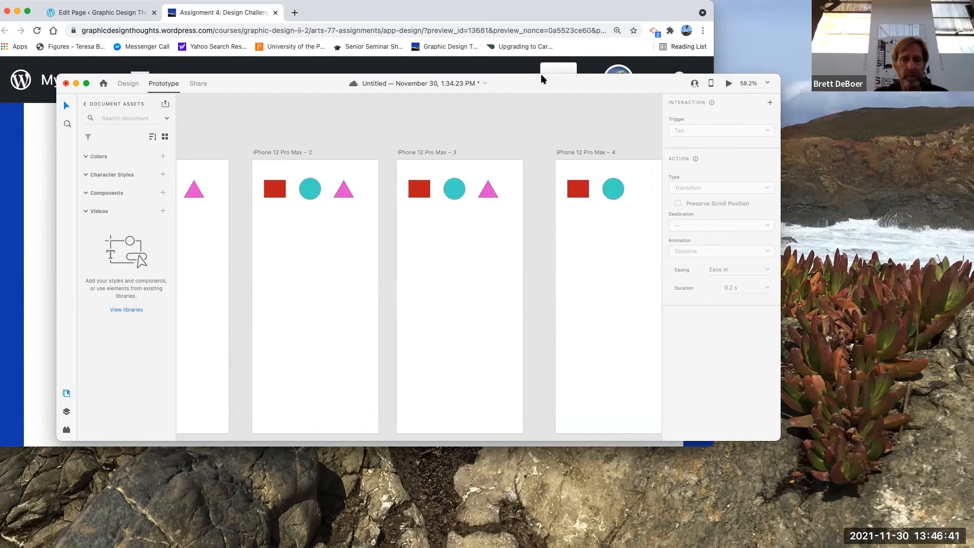
drag(541, 80, 521, 154)
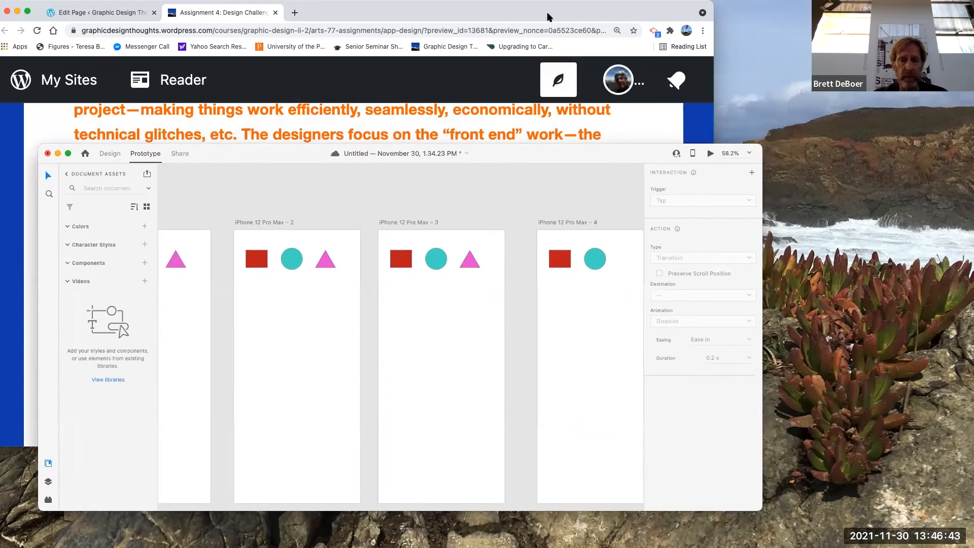
mouse_move(550, 5)
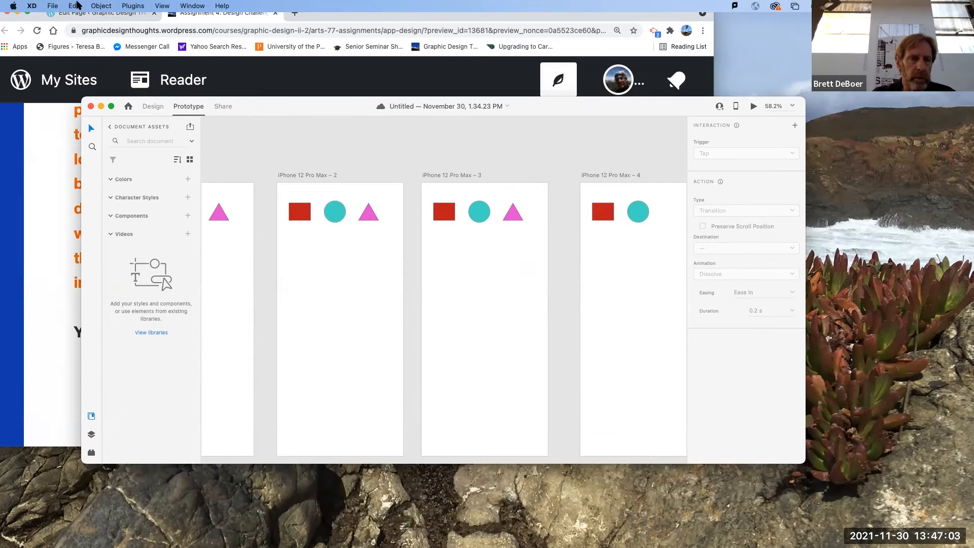
click(29, 6)
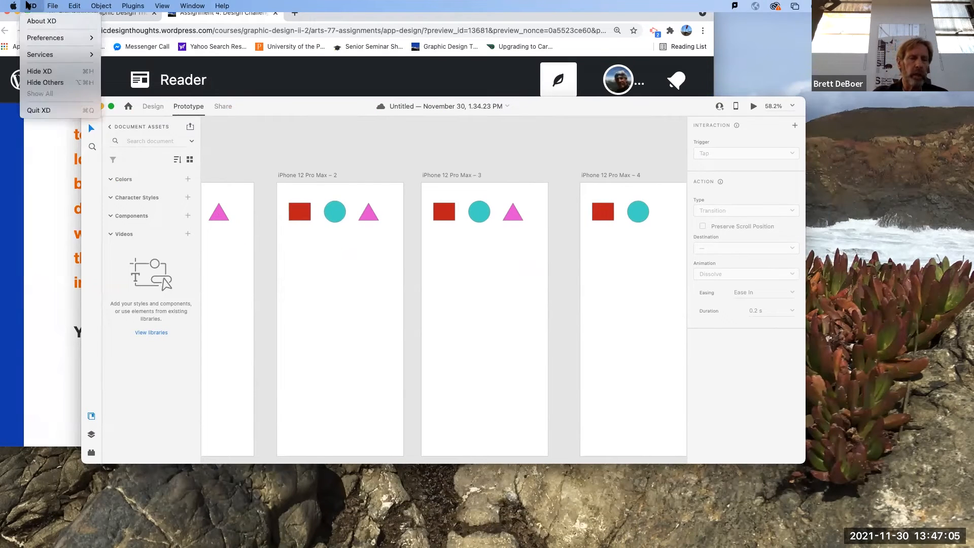
mouse_move(50, 5)
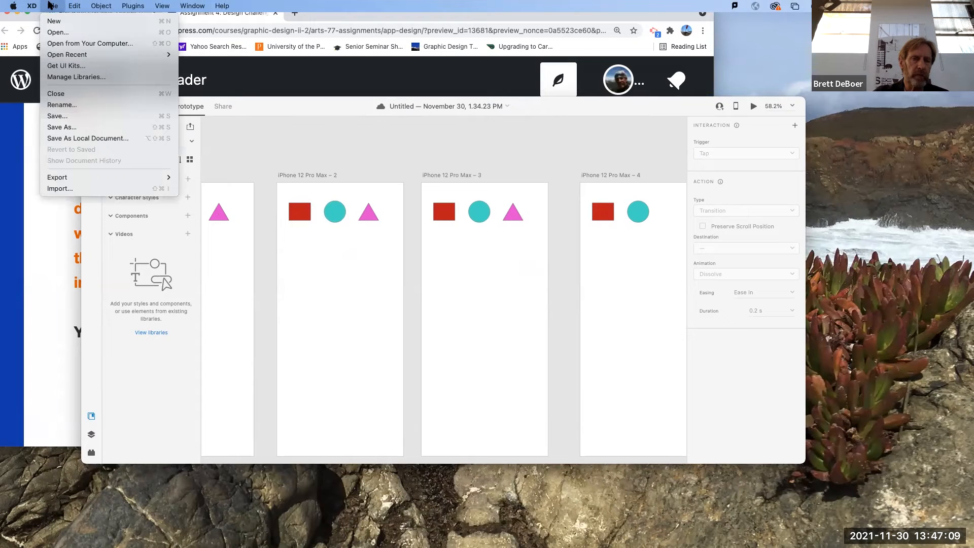
click(51, 129)
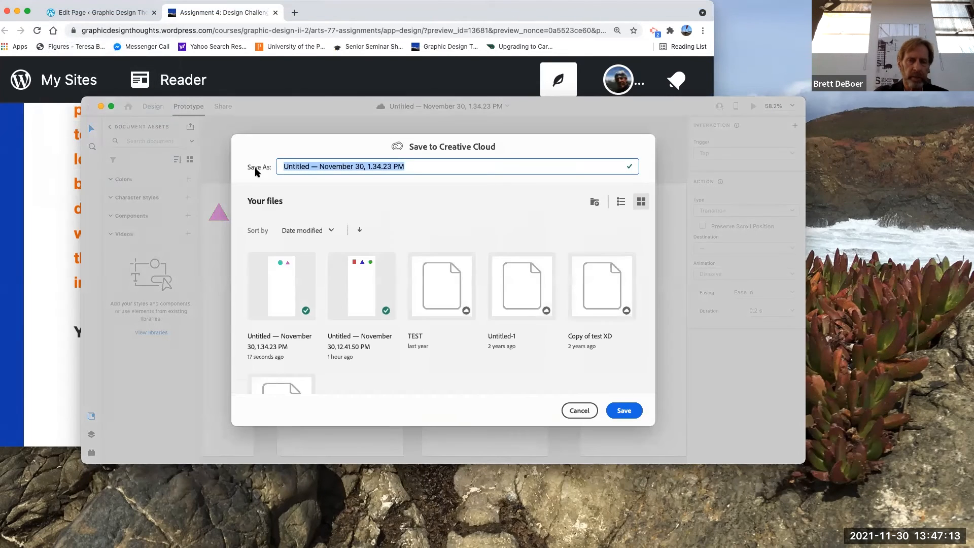
text(test)
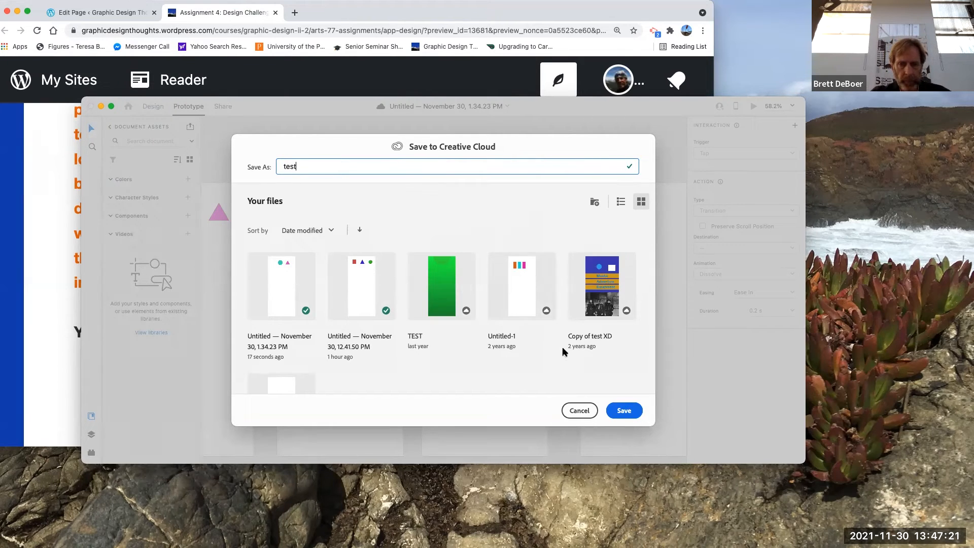
click(620, 410)
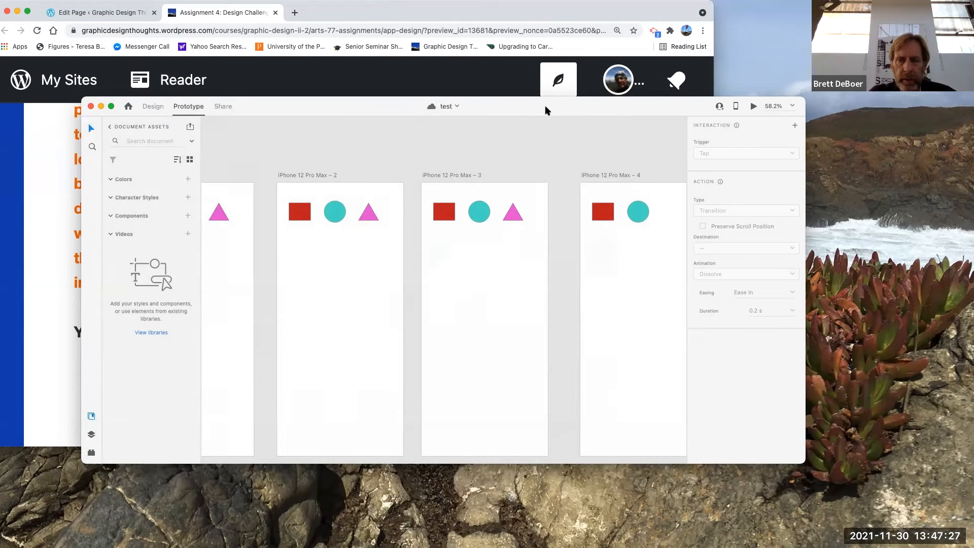
Step: Share the document by inviting a collaborator to edit it, entering their e-mail address
drag(544, 105, 435, 100)
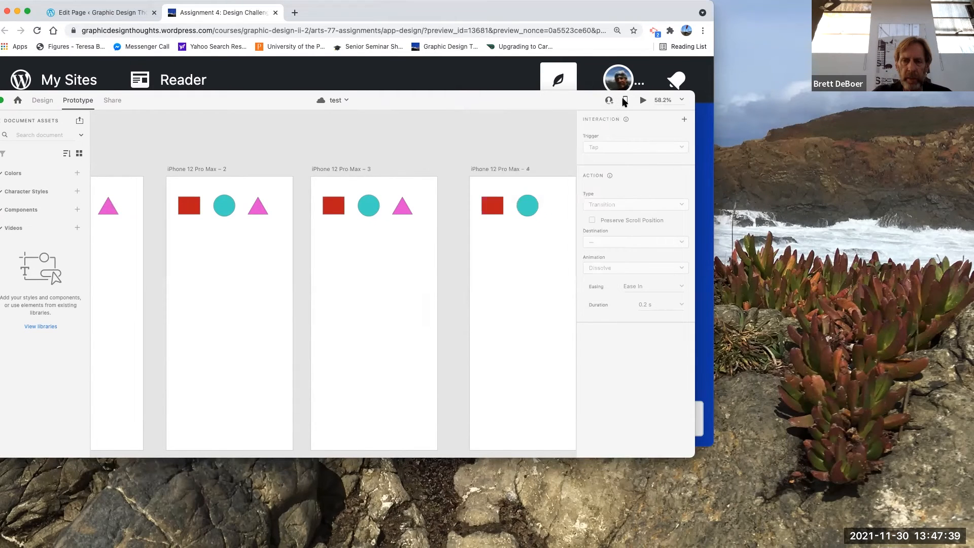
mouse_move(624, 102)
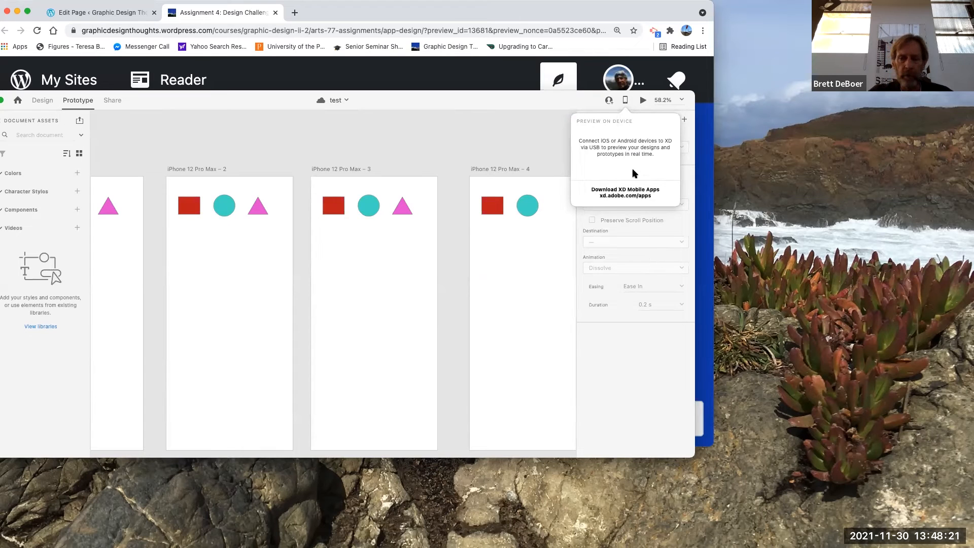
click(608, 100)
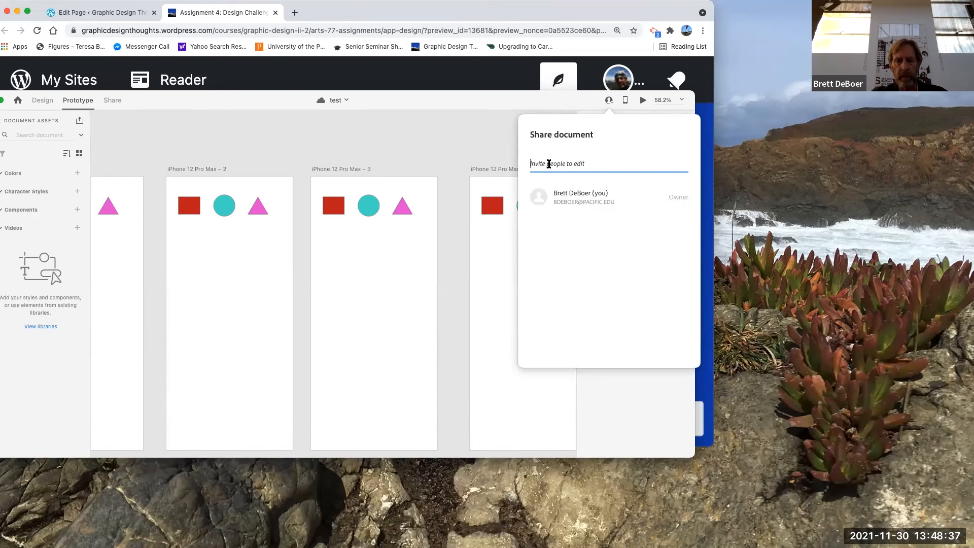
click(565, 192)
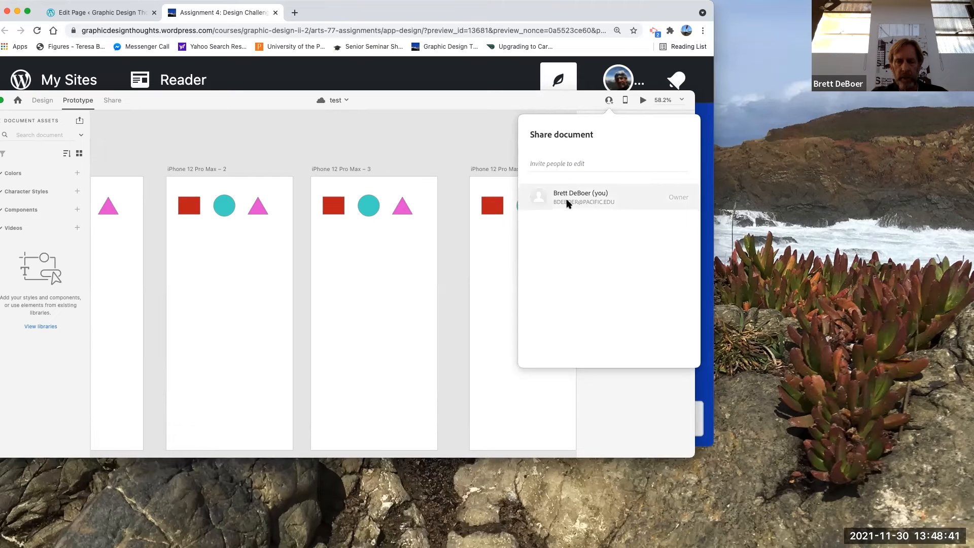
click(558, 164)
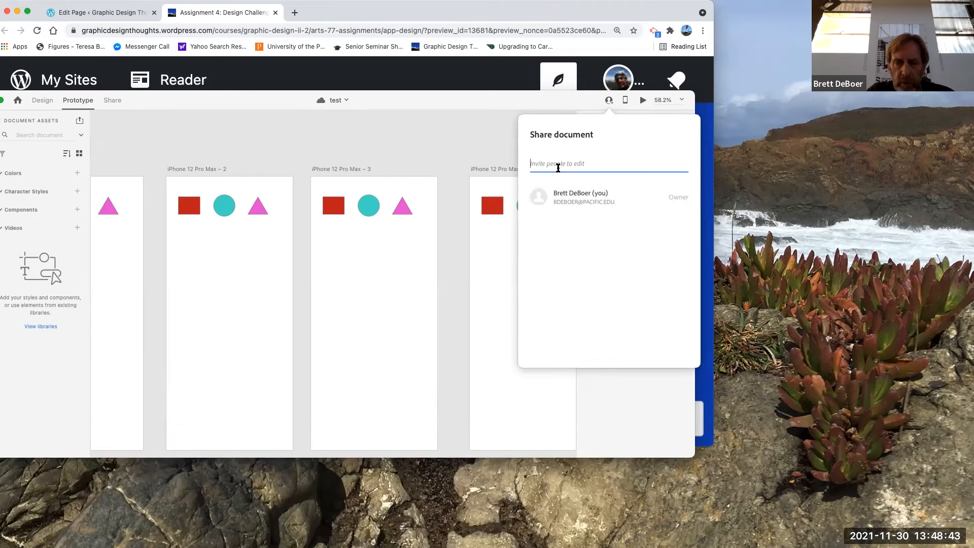
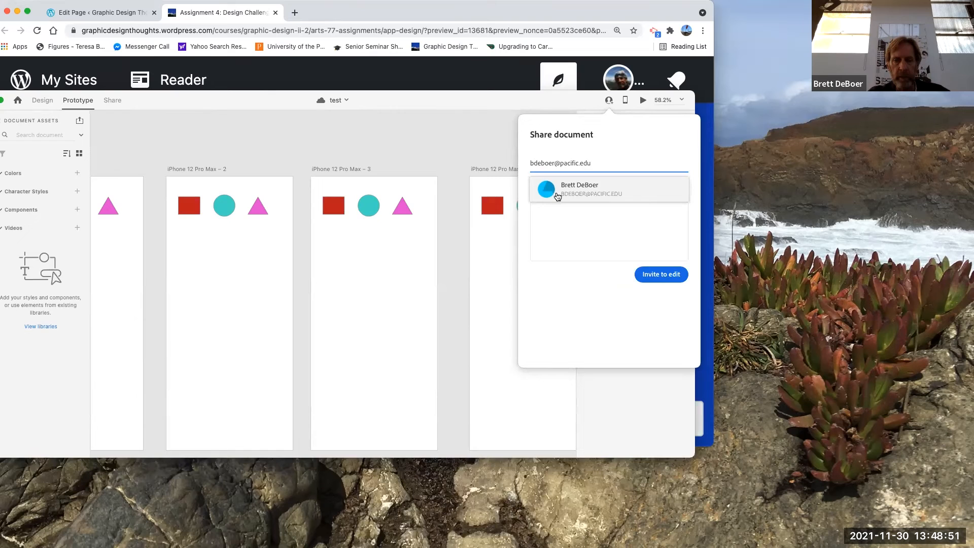
click(557, 196)
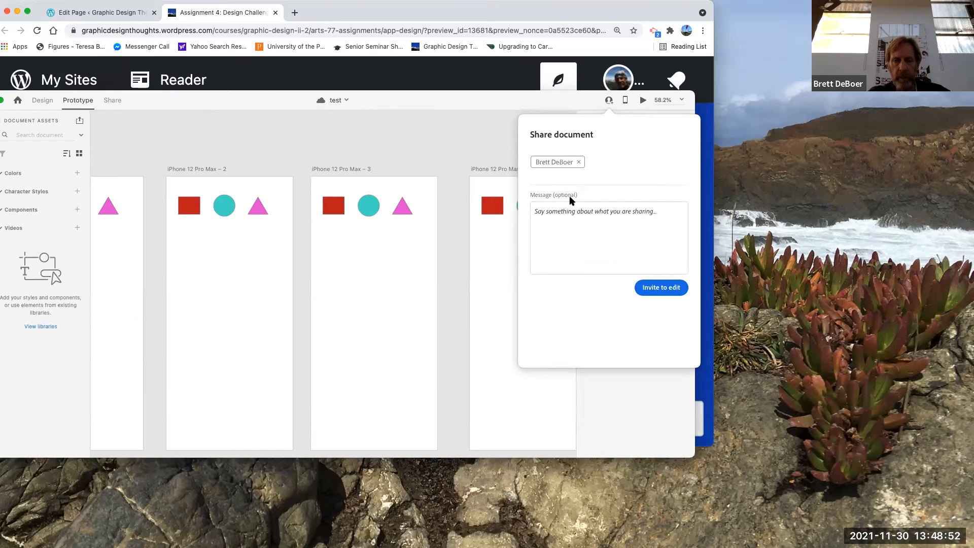
click(662, 288)
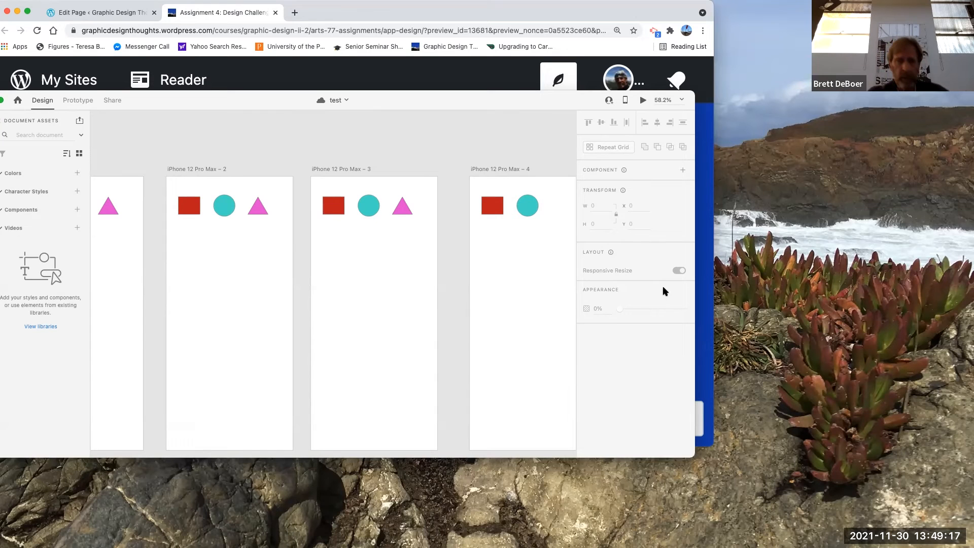
Step: Open the desktop preview and test tapping the triangle and the square before closing it
click(625, 100)
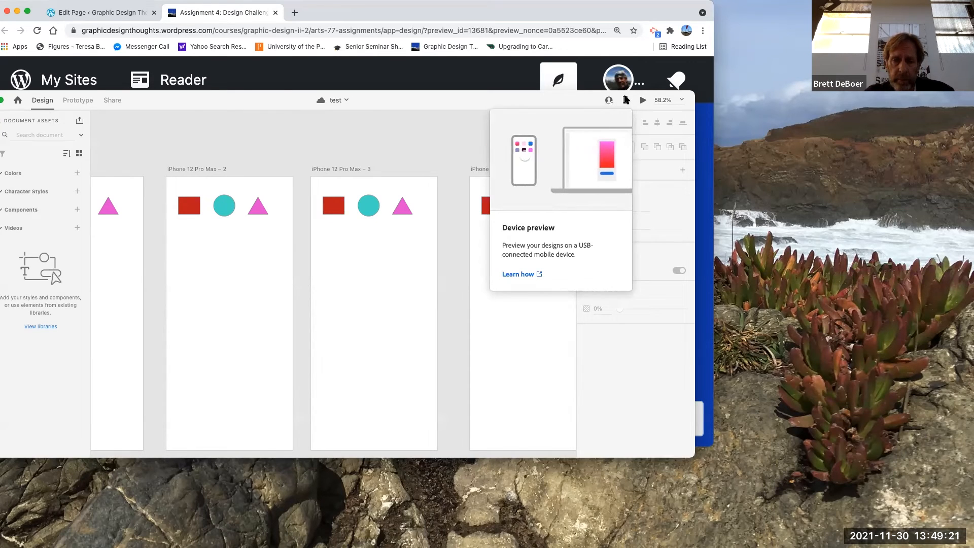
click(641, 101)
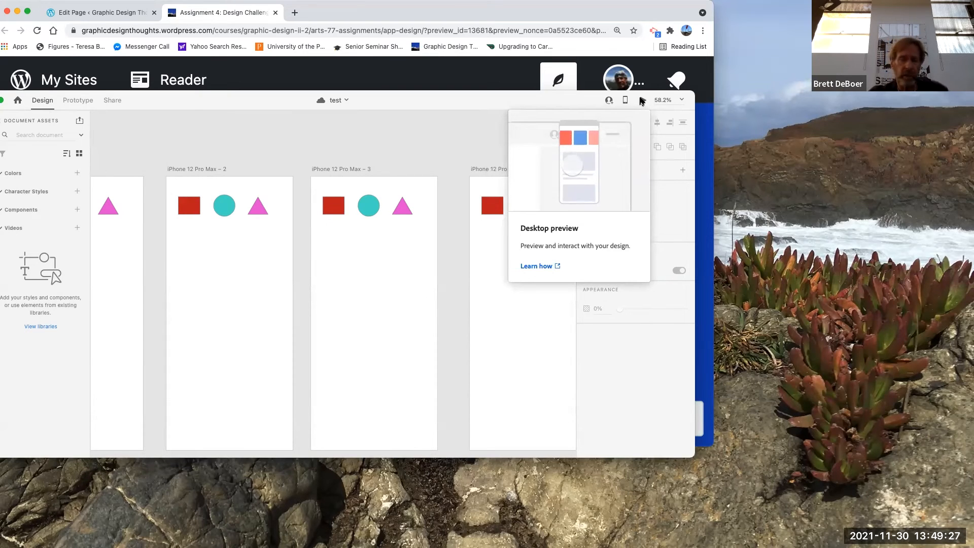
click(641, 101)
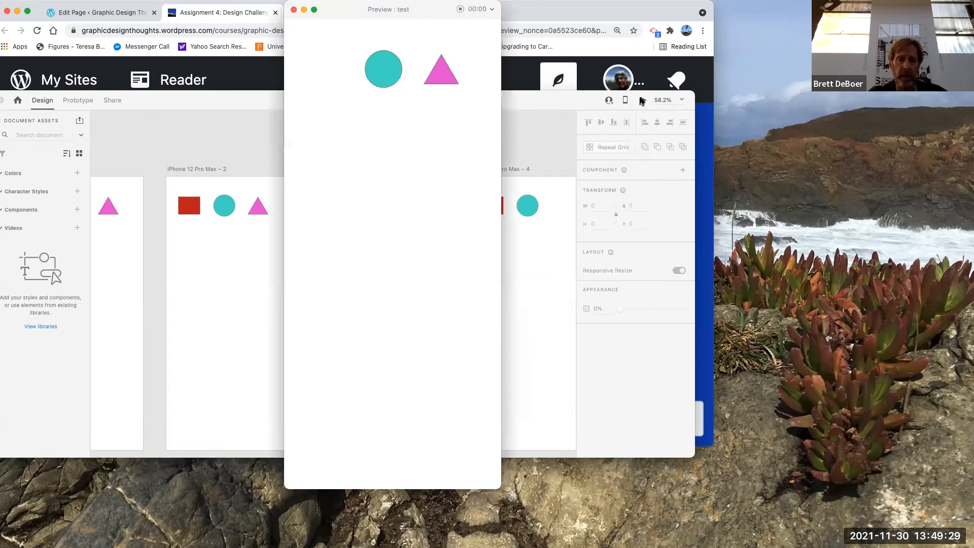
drag(345, 10, 249, 15)
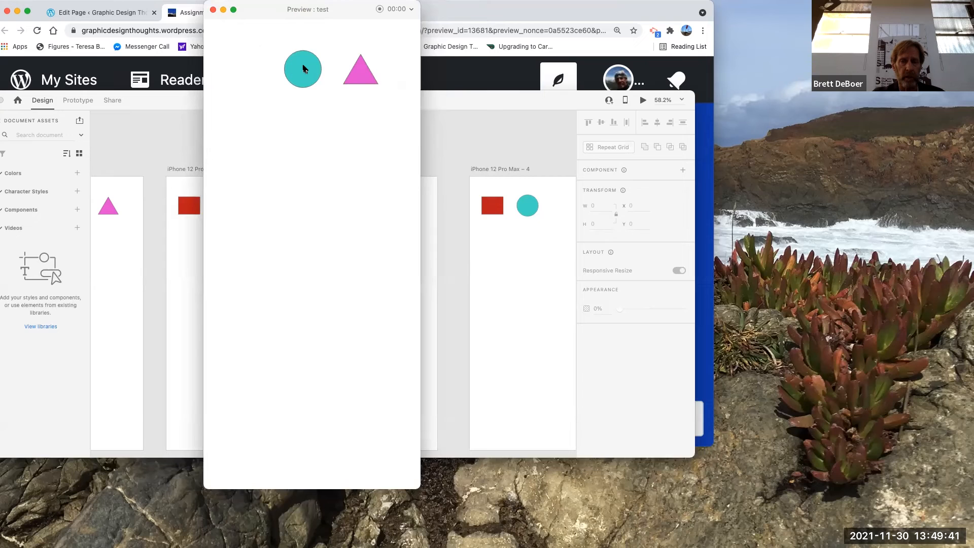
click(361, 74)
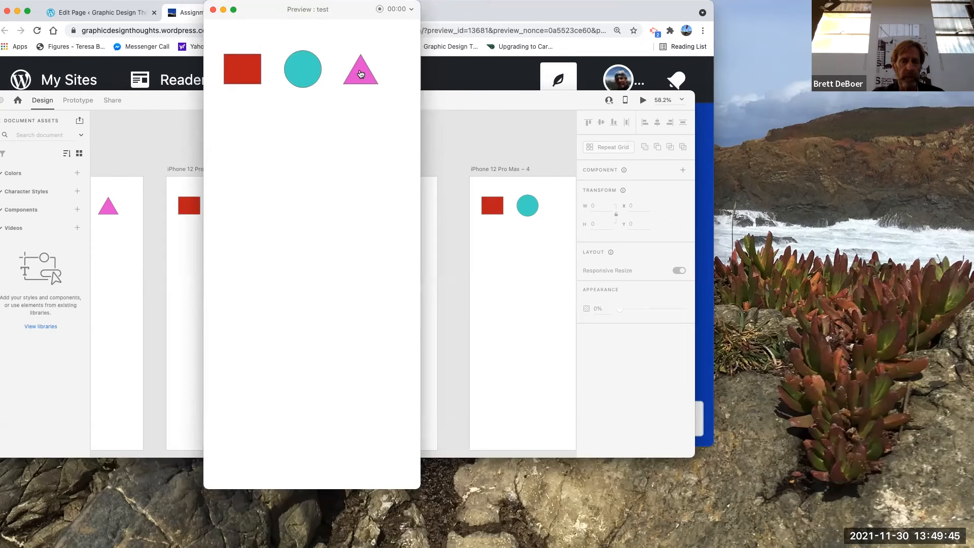
click(242, 76)
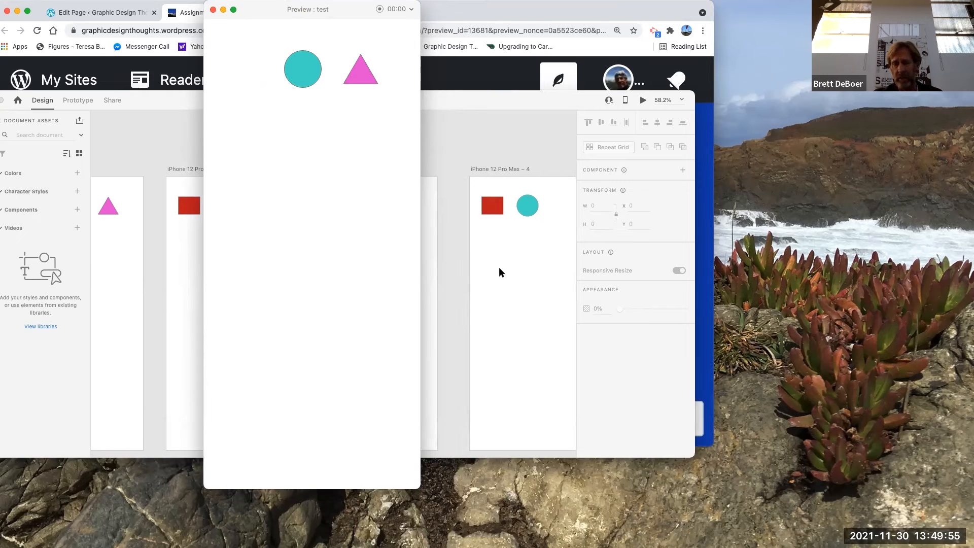
click(213, 9)
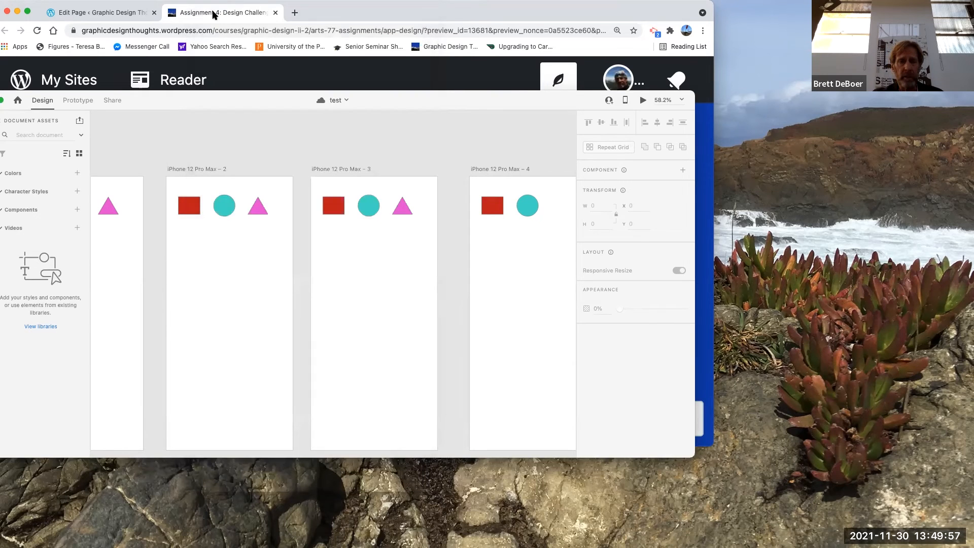
drag(446, 13, 269, 359)
click(344, 258)
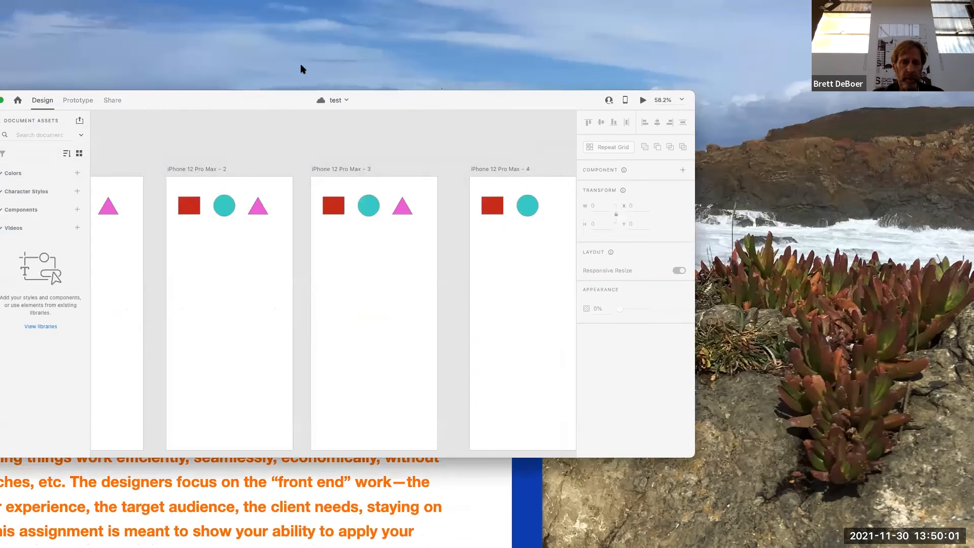
drag(243, 100, 465, 9)
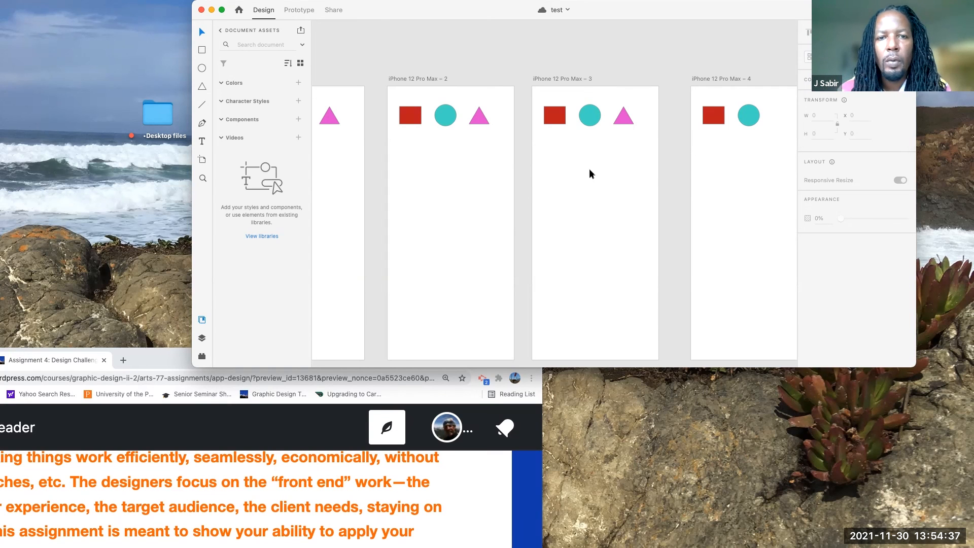
click(163, 350)
drag(199, 298, 183, 400)
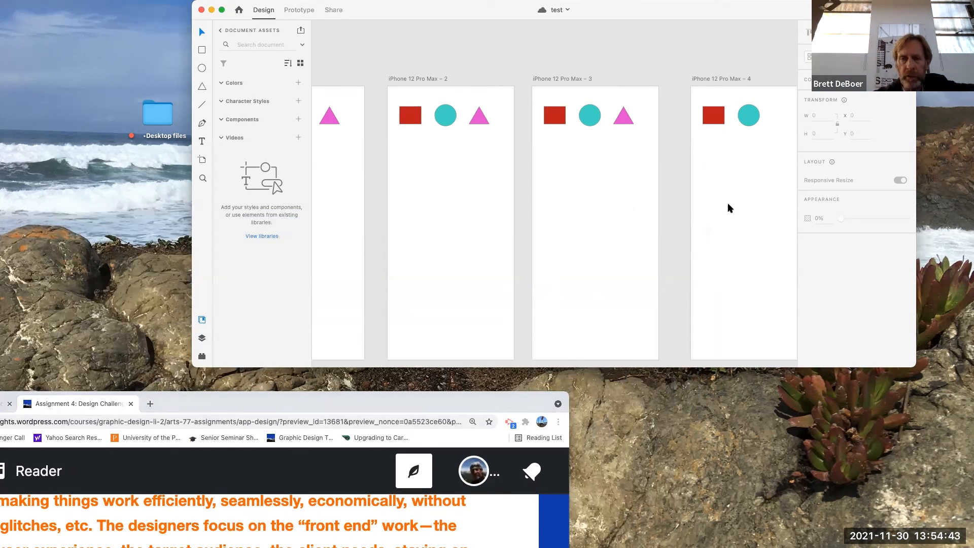
drag(776, 13, 594, 18)
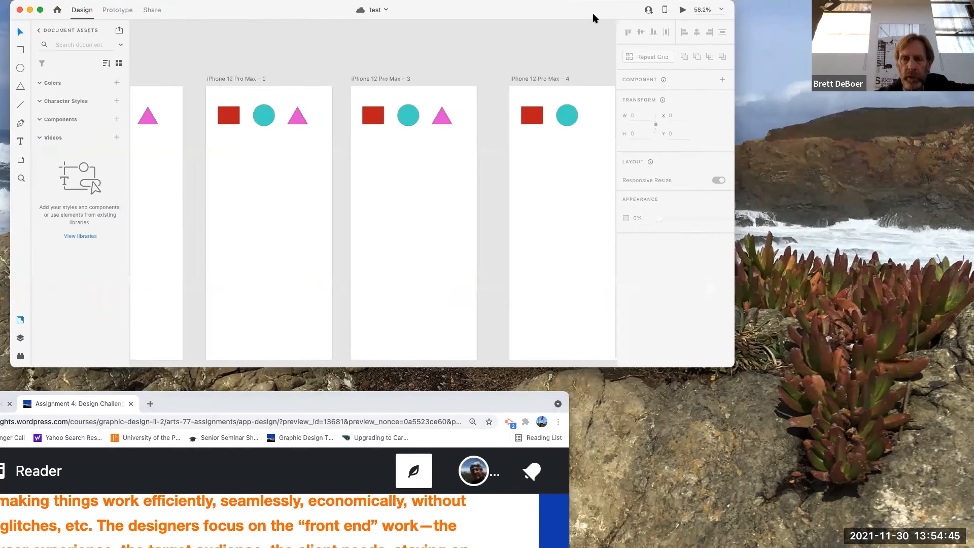
Step: Select the fourth artboard and open the document sharing panel
click(589, 126)
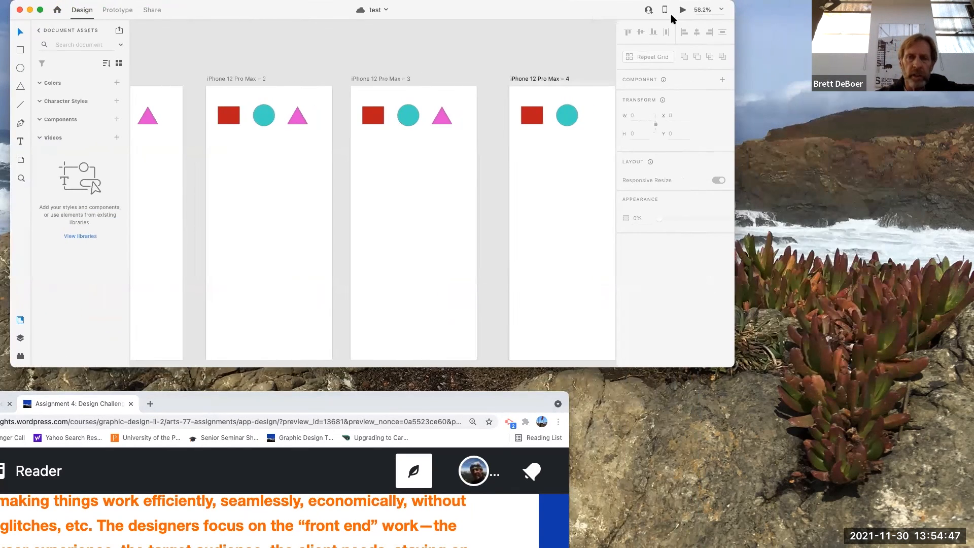
click(645, 10)
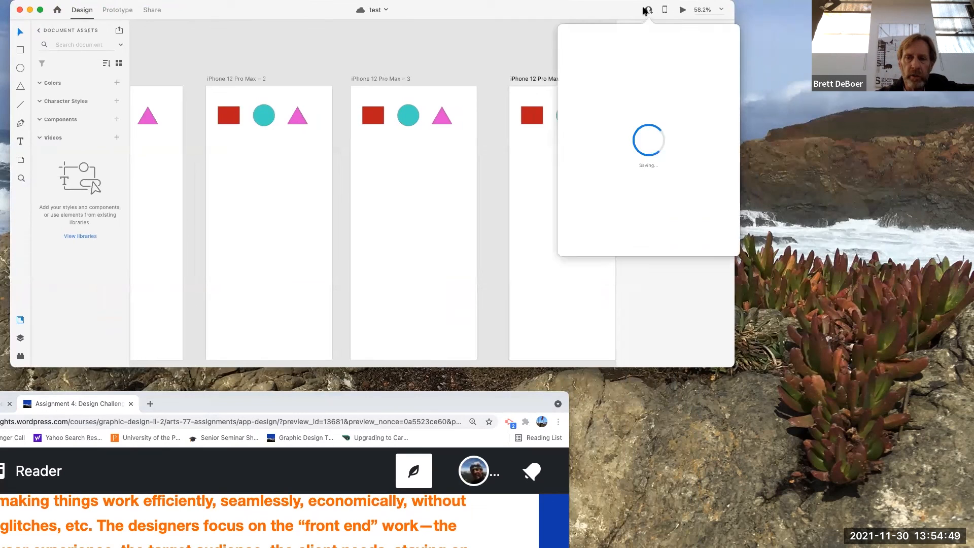